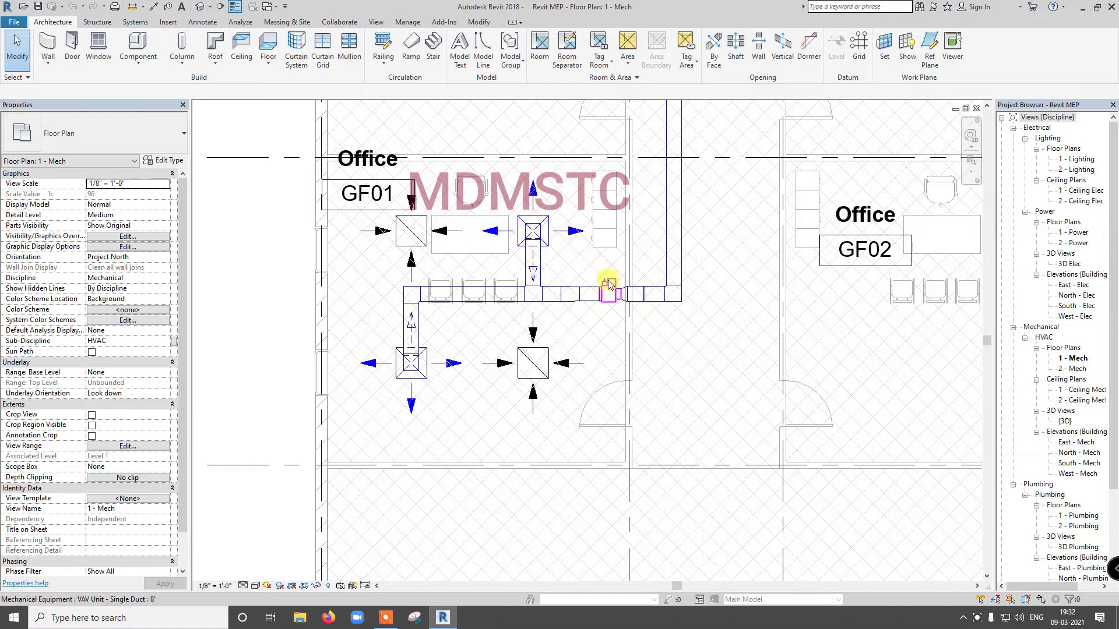
Examine the office GF01 supply ducts in the East - Mech elevation and {3D} view, and return to the 1 - Mech floor plan
scroll(520, 269, up, 2)
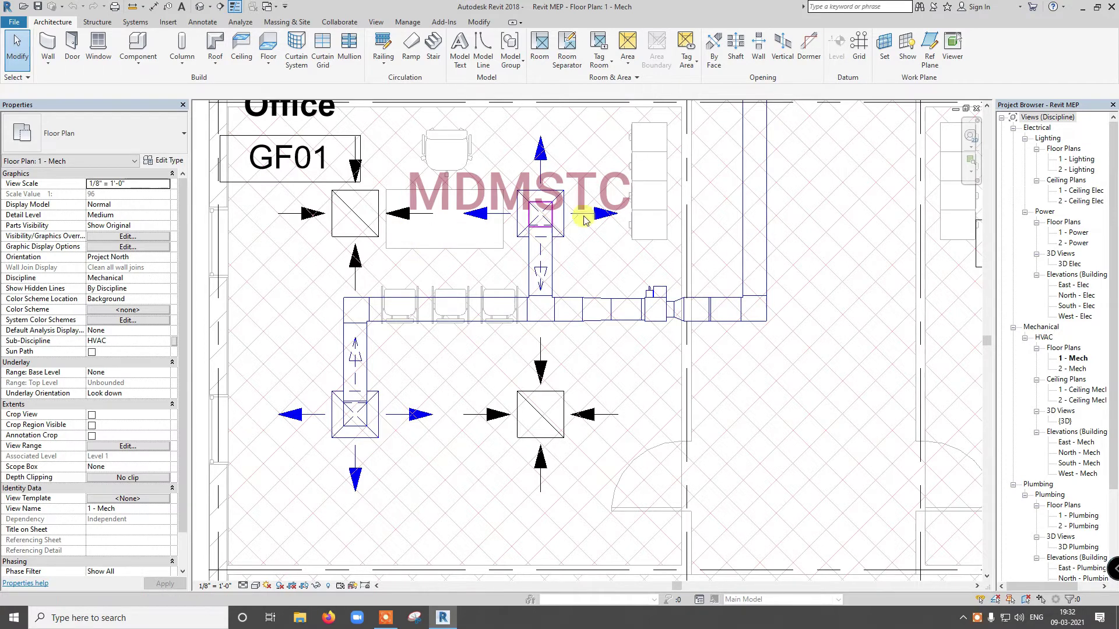
double_click(1072, 441)
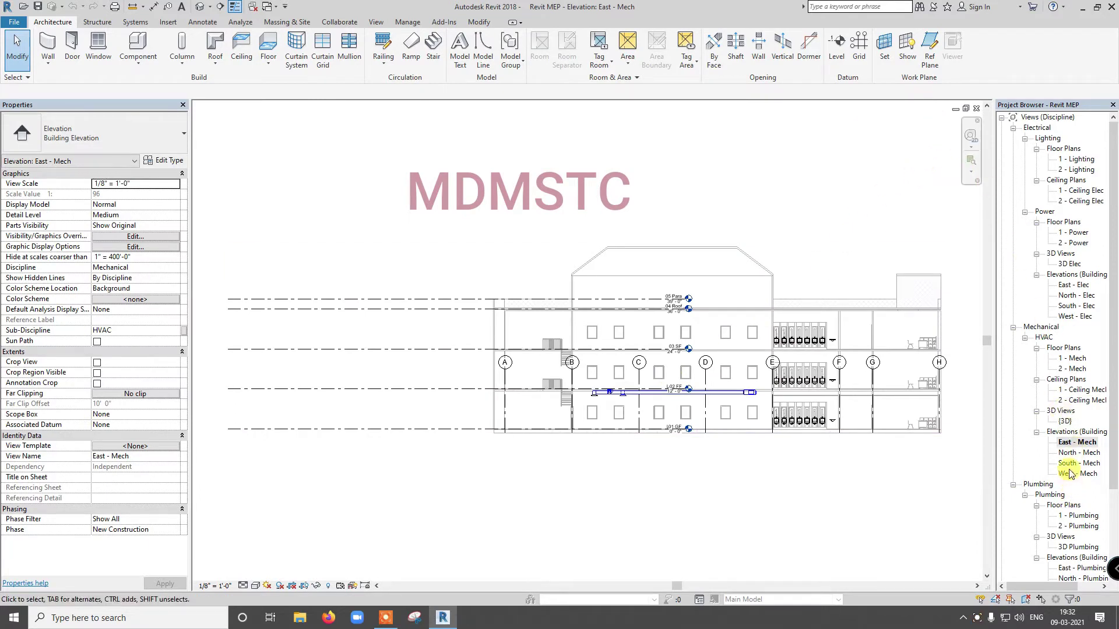
double_click(1066, 421)
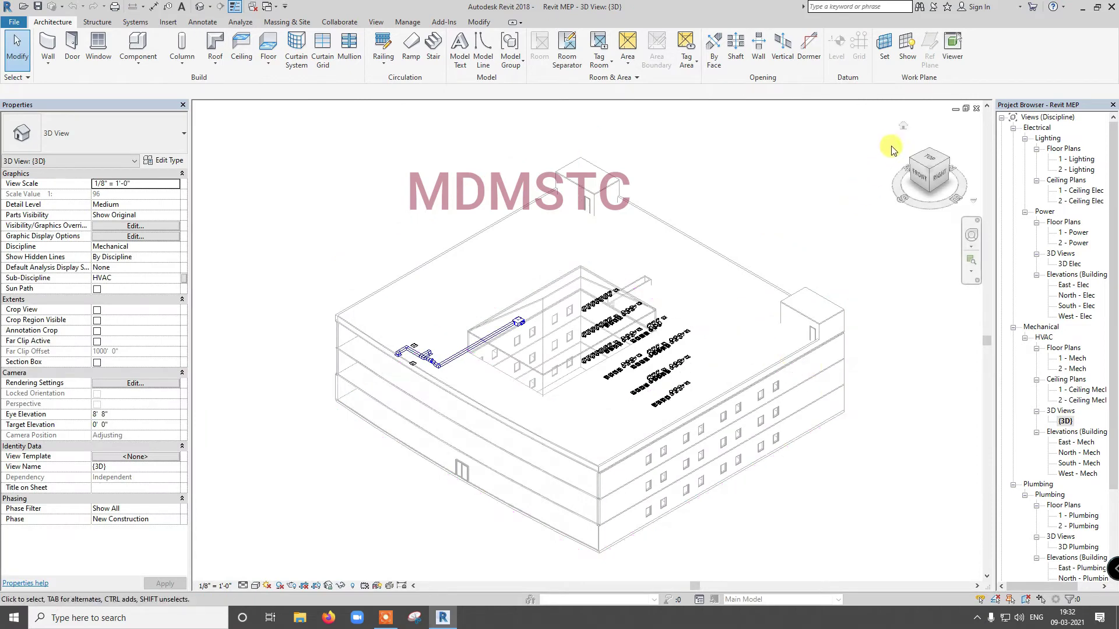
click(903, 130)
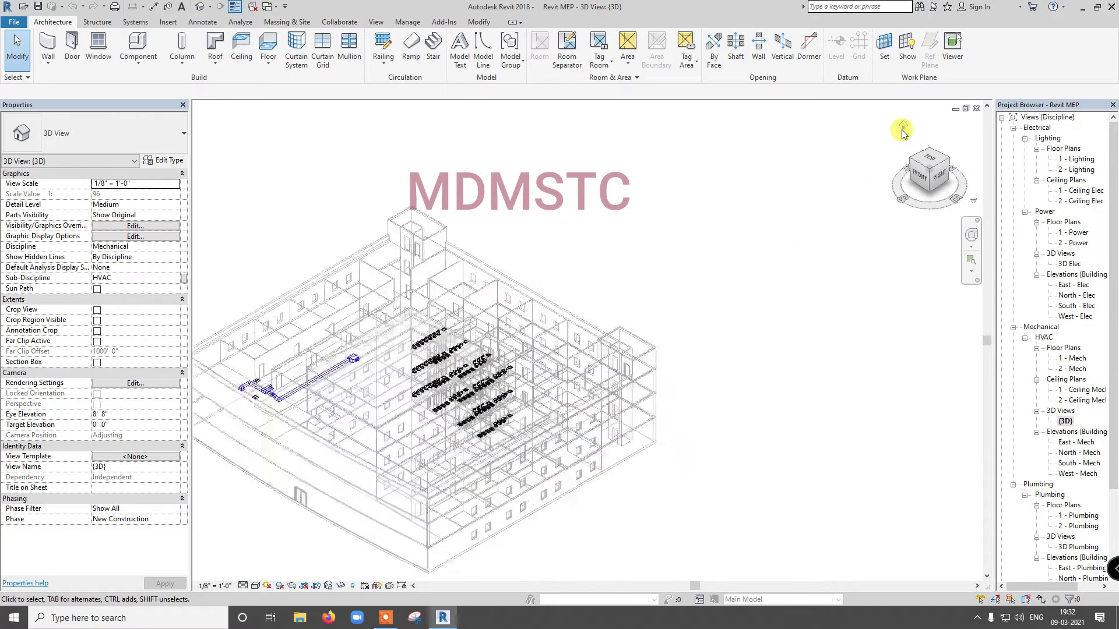
scroll(423, 367, up, 5)
scroll(423, 367, up, 8)
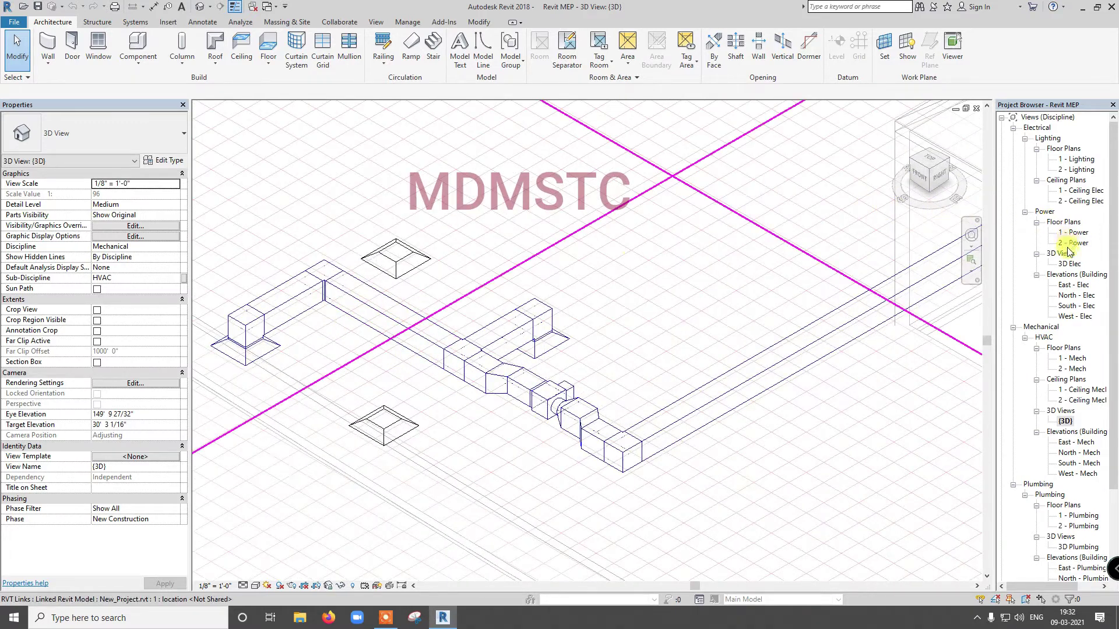
double_click(1075, 358)
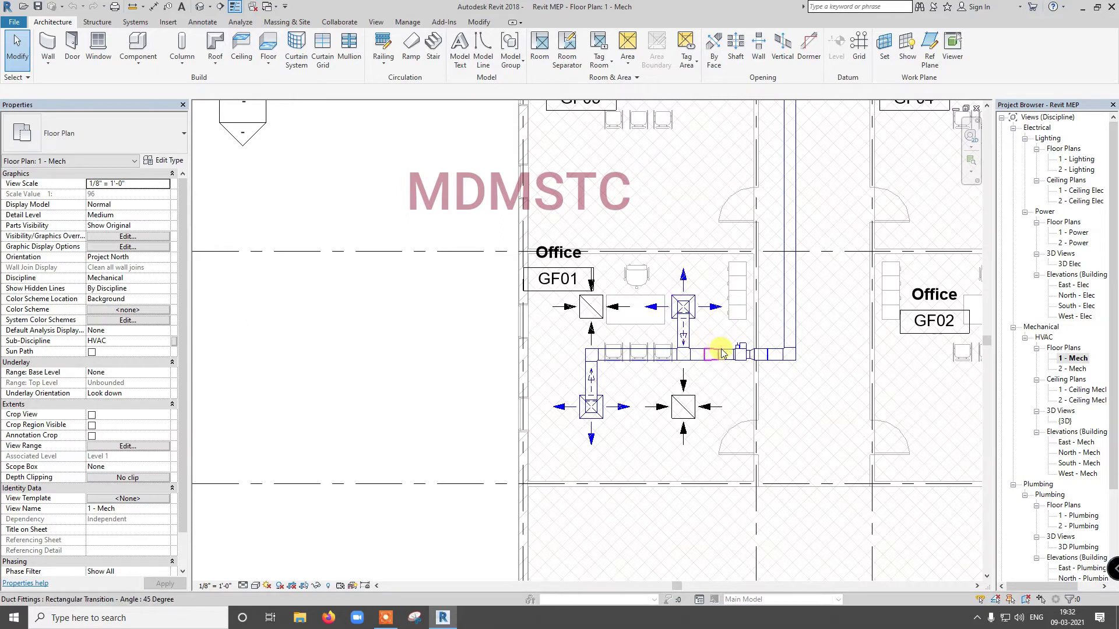
scroll(721, 351, up, 1)
scroll(721, 351, up, 1)
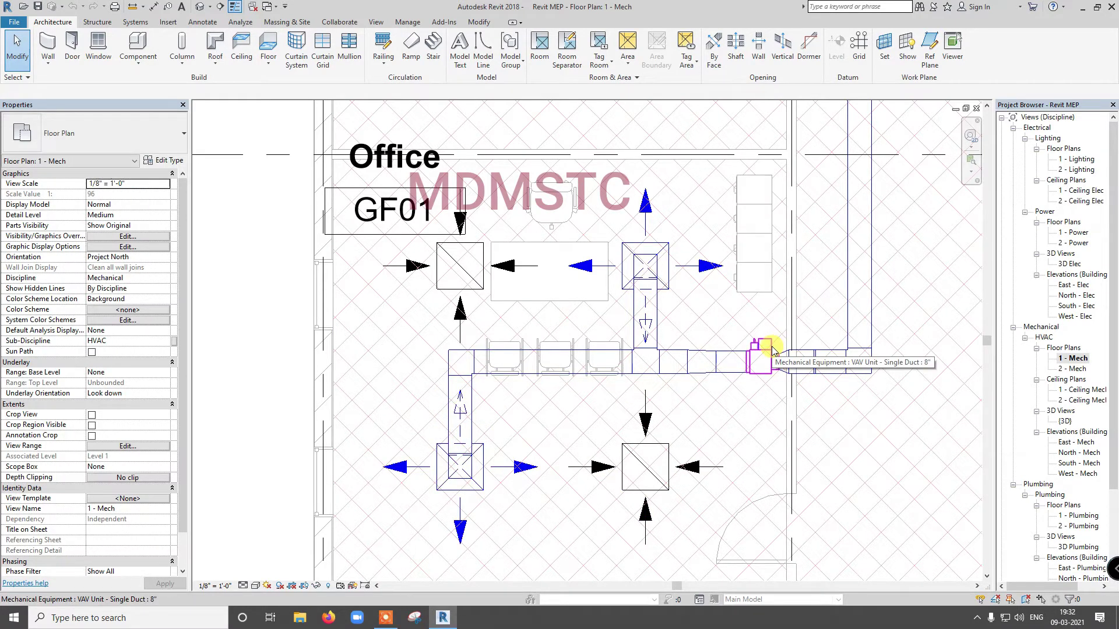
scroll(773, 351, down, 2)
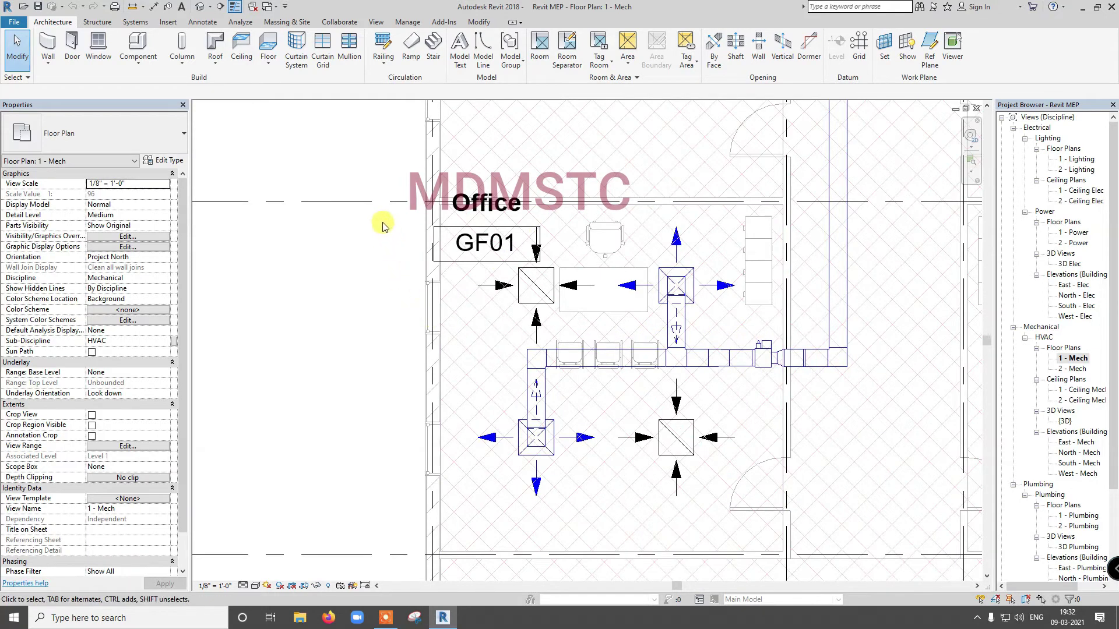
Select the ductwork and air terminals in office GF01 and filter the selection to Ducts only
drag(382, 222, 757, 520)
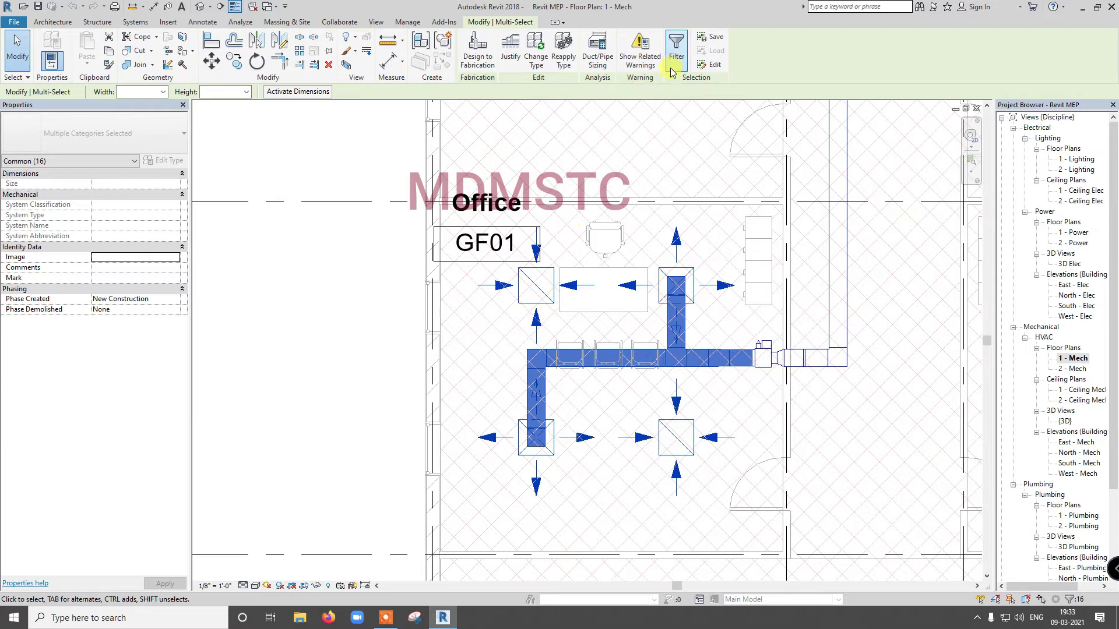
click(675, 46)
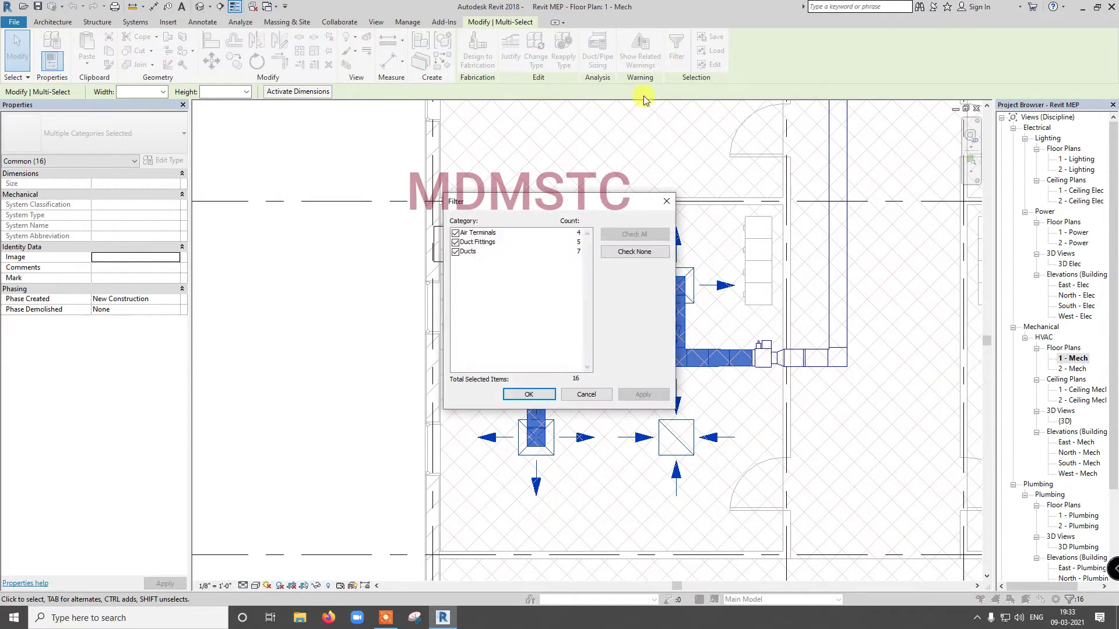
click(634, 251)
click(455, 253)
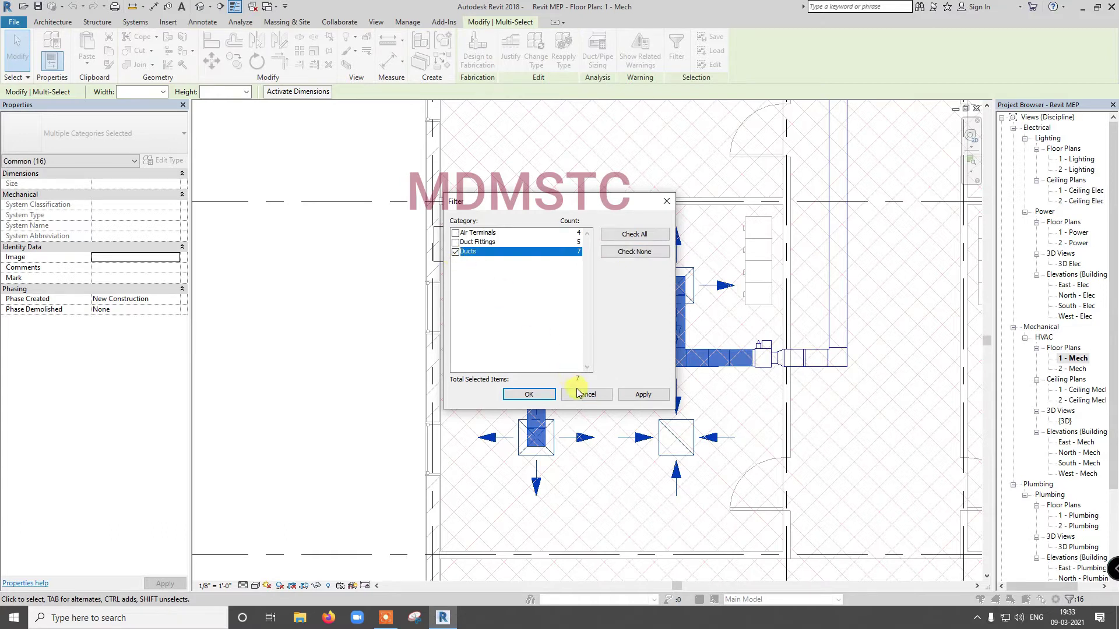
click(548, 396)
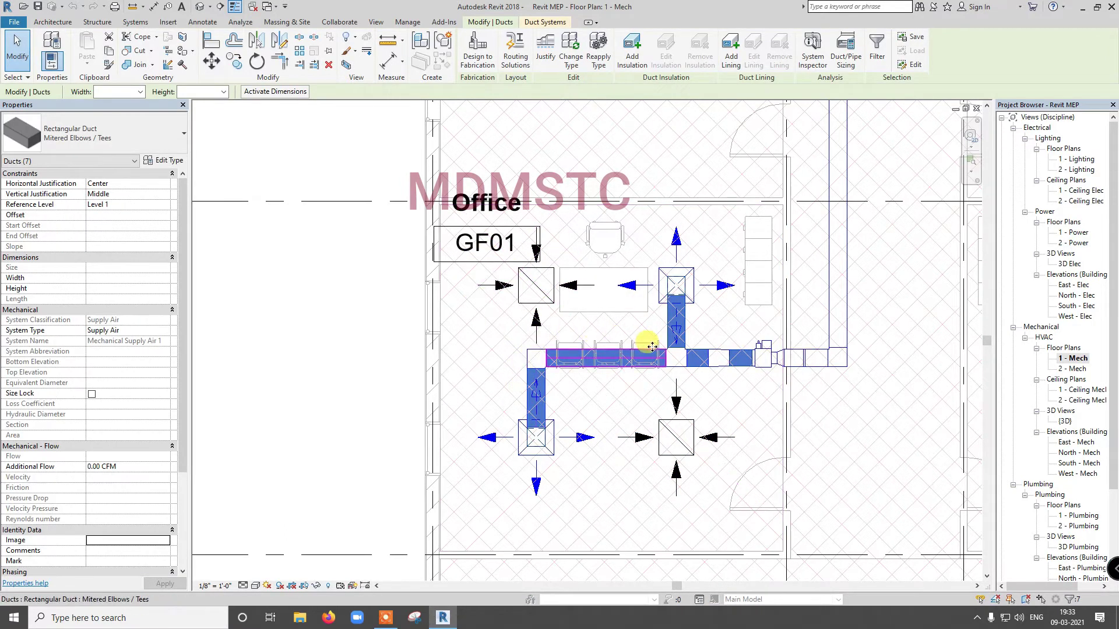
Select the ductwork in office GF01, filter it to Ducts and Duct Fittings, and open Duct/Pipe Sizing for it
drag(371, 227, 753, 528)
click(673, 63)
click(634, 251)
click(455, 251)
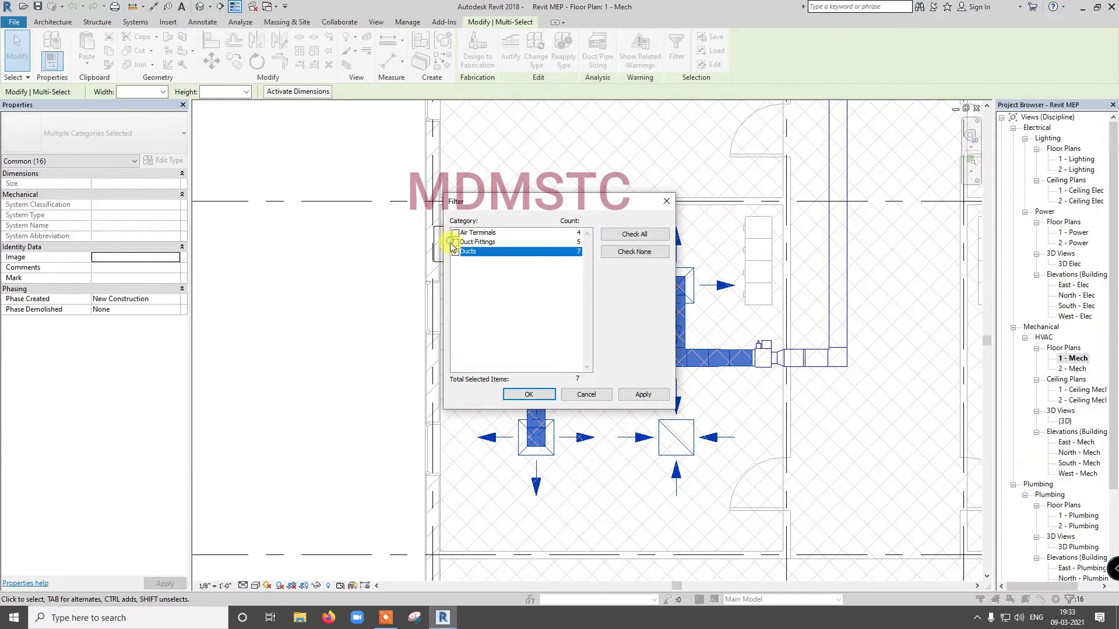
click(455, 242)
click(528, 395)
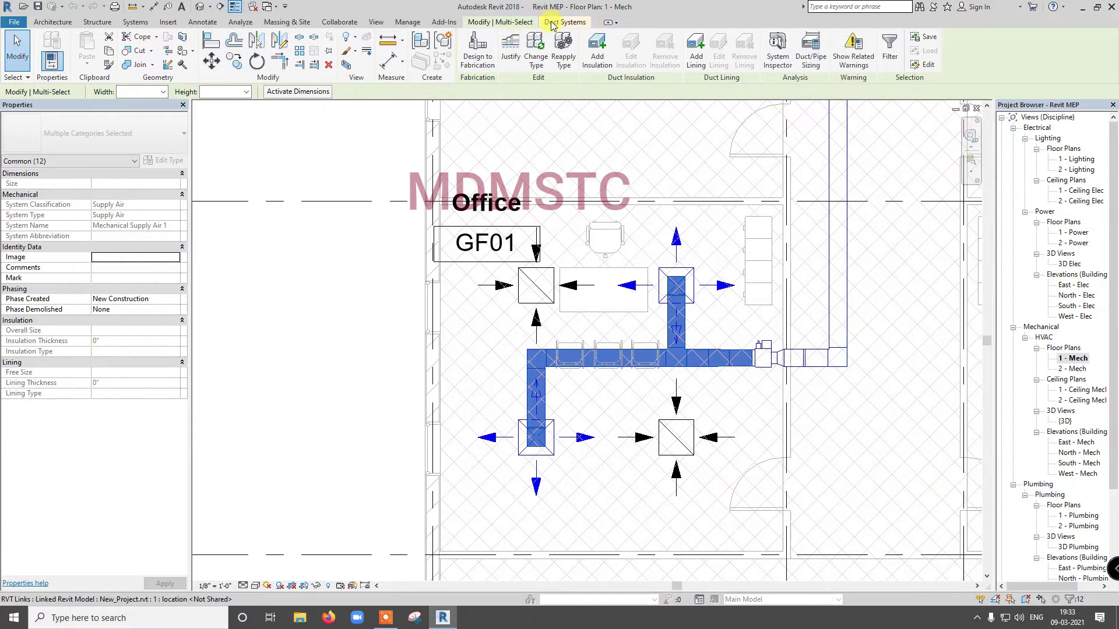
click(809, 69)
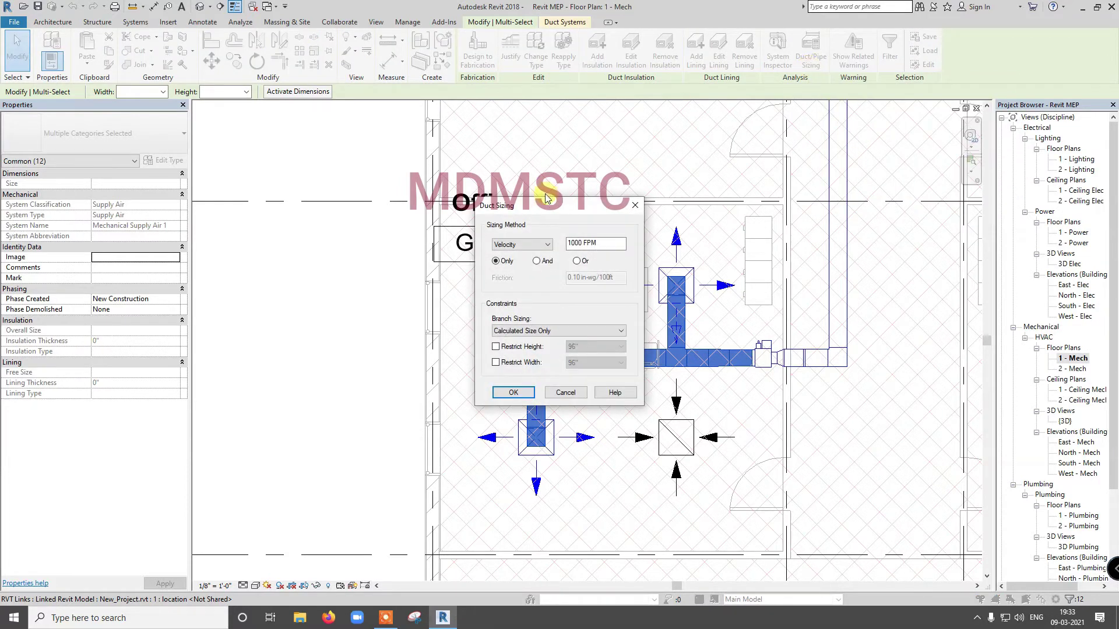
drag(543, 204, 492, 126)
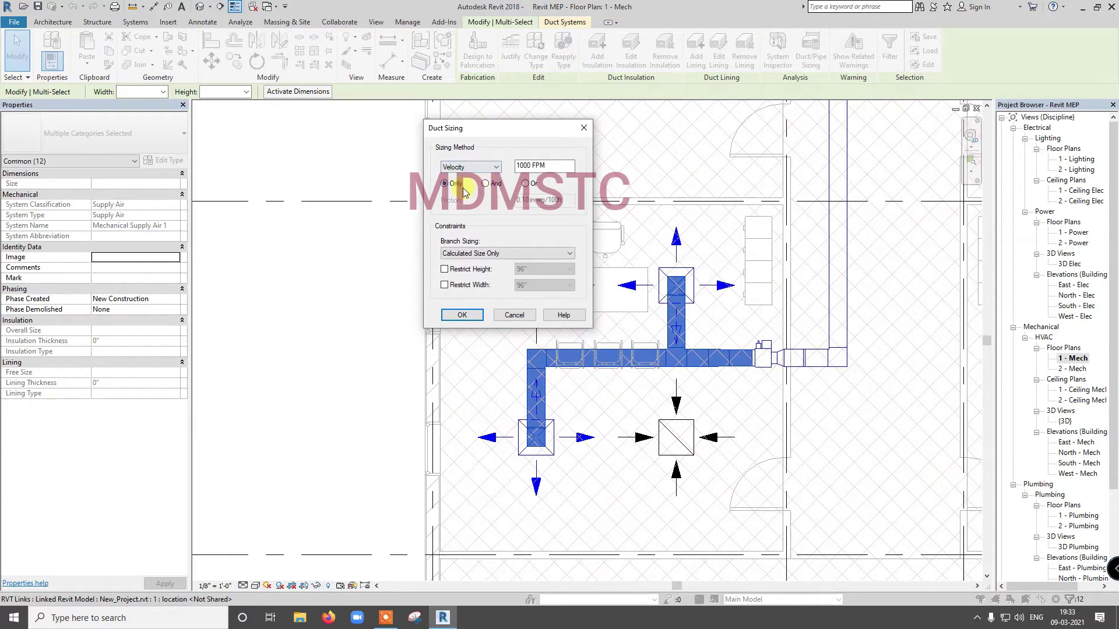
Try the Friction sizing method with its Only, And and Or options, plus the Velocity, Equal Friction and Static Regain methods
click(496, 168)
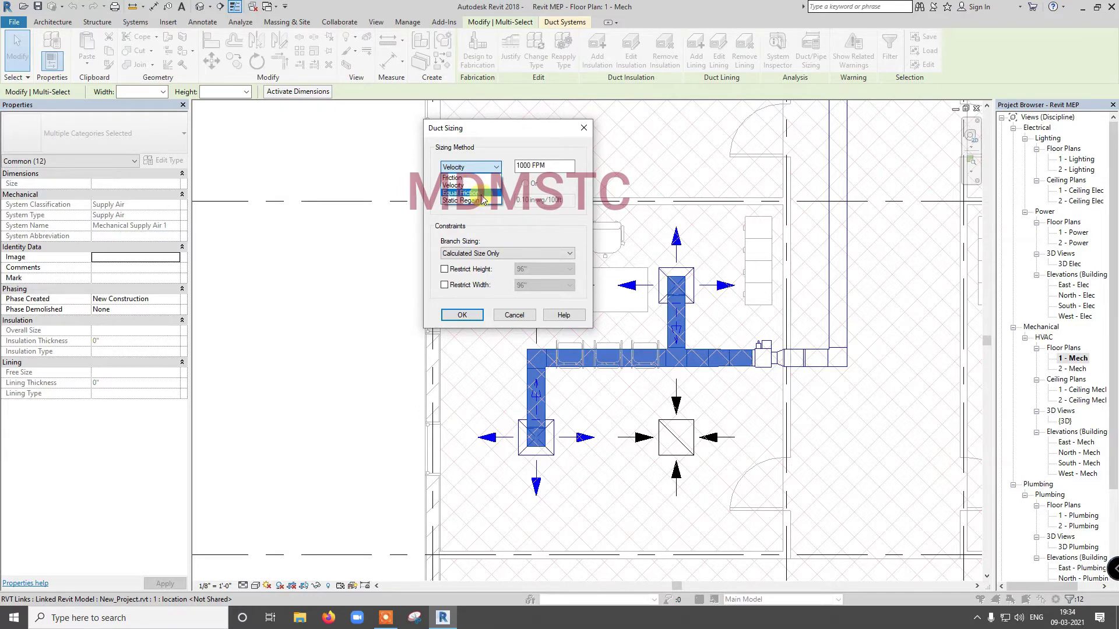
click(461, 178)
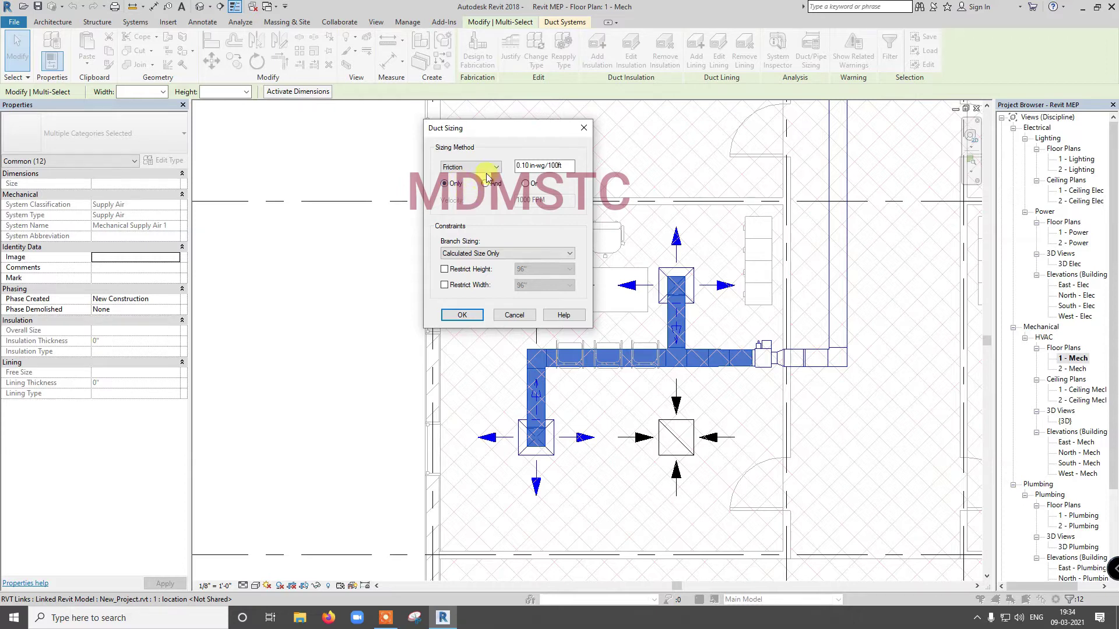
click(487, 186)
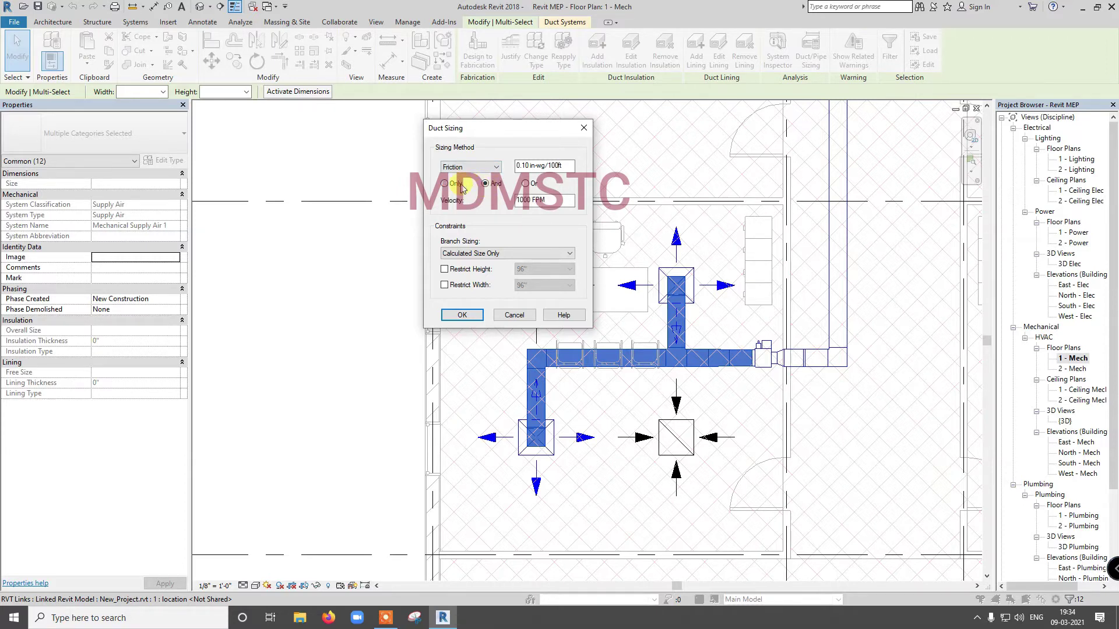
click(457, 186)
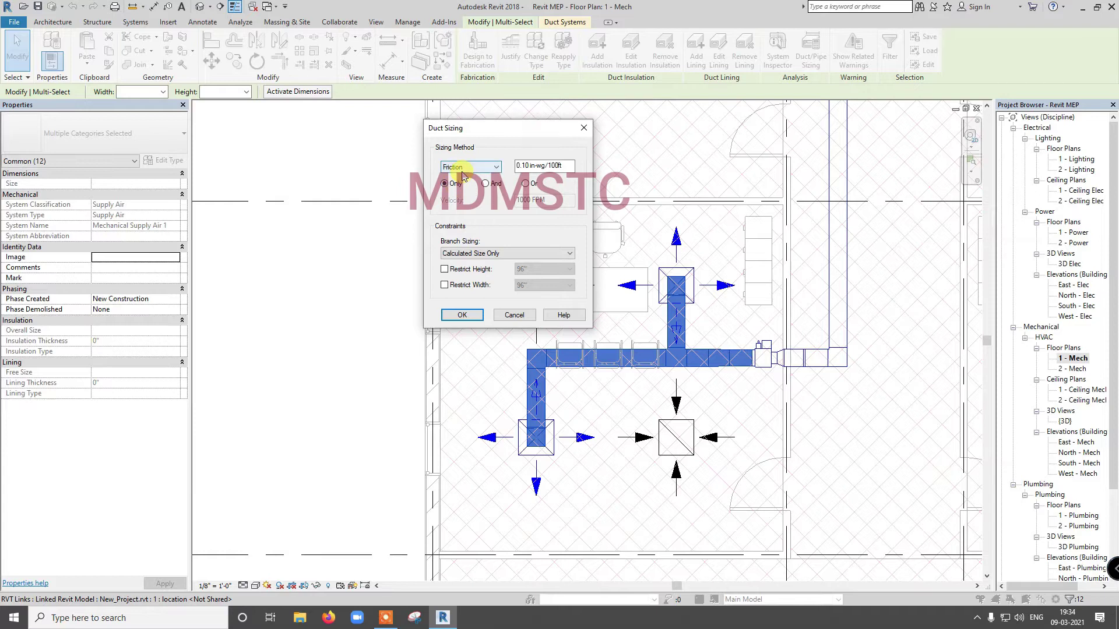
click(487, 184)
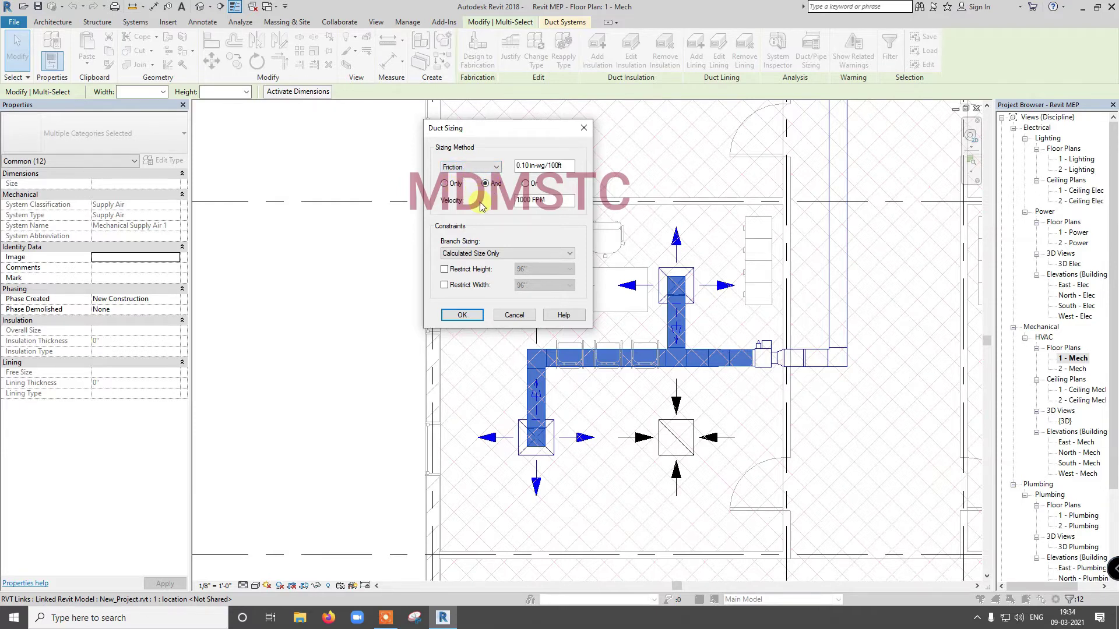
click(528, 185)
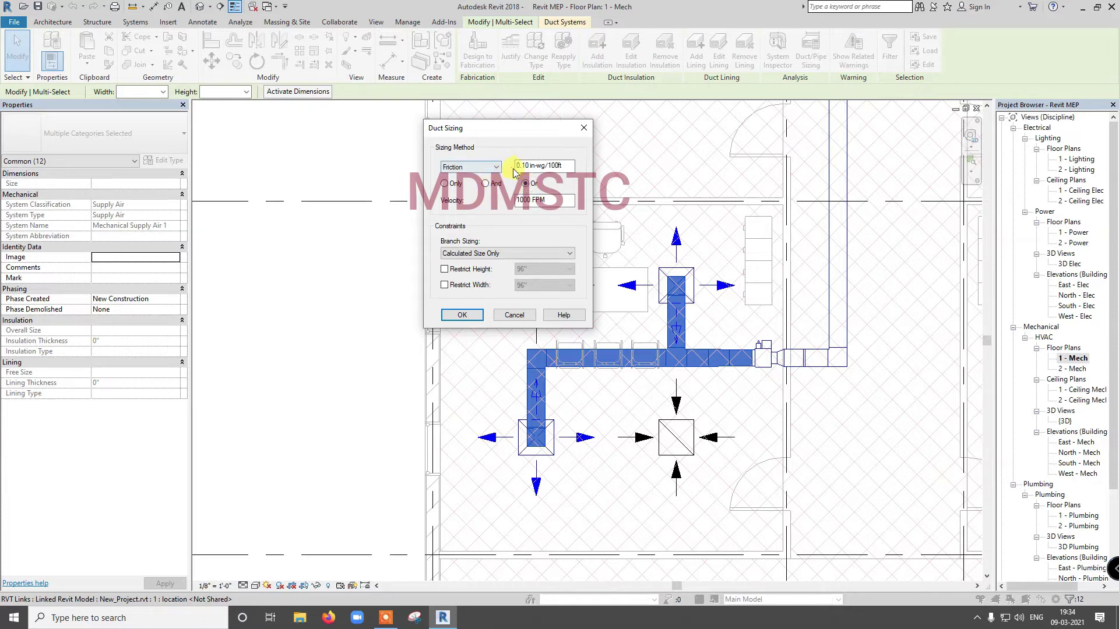
click(494, 169)
click(471, 185)
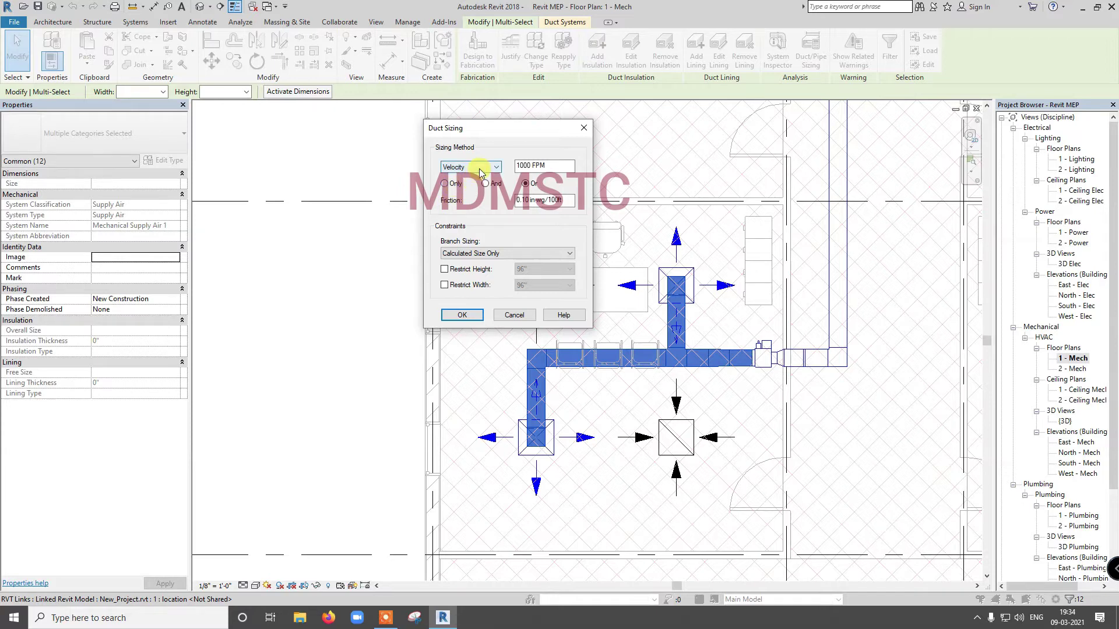
click(479, 169)
click(475, 192)
click(482, 167)
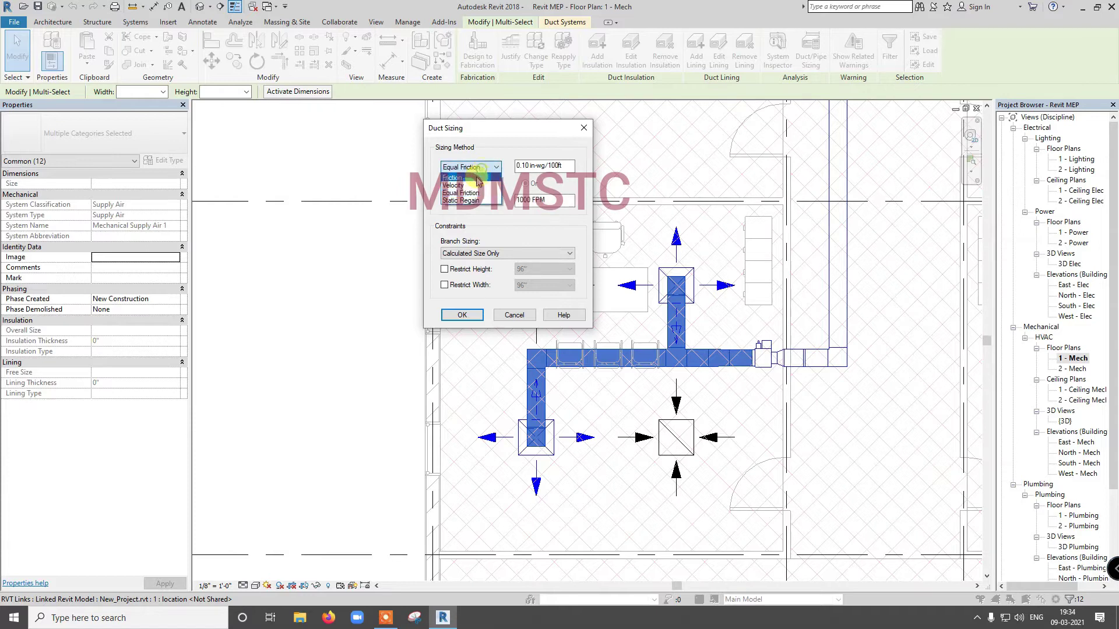
click(471, 201)
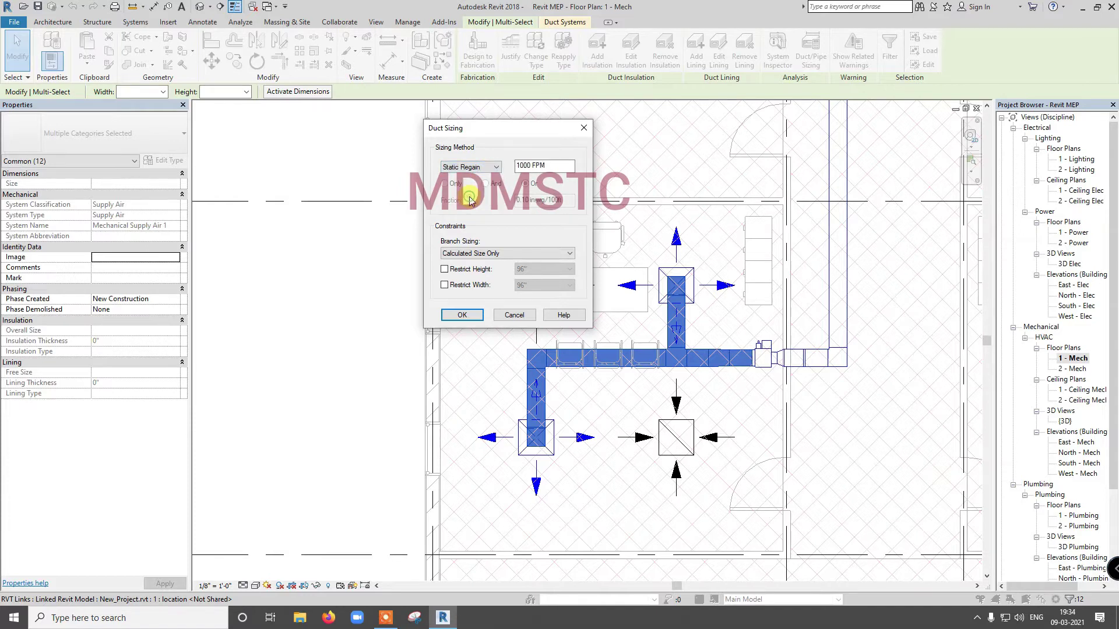
Set the sizing method to Friction with the Only option, and branch sizing to Calculated Size Only
click(481, 167)
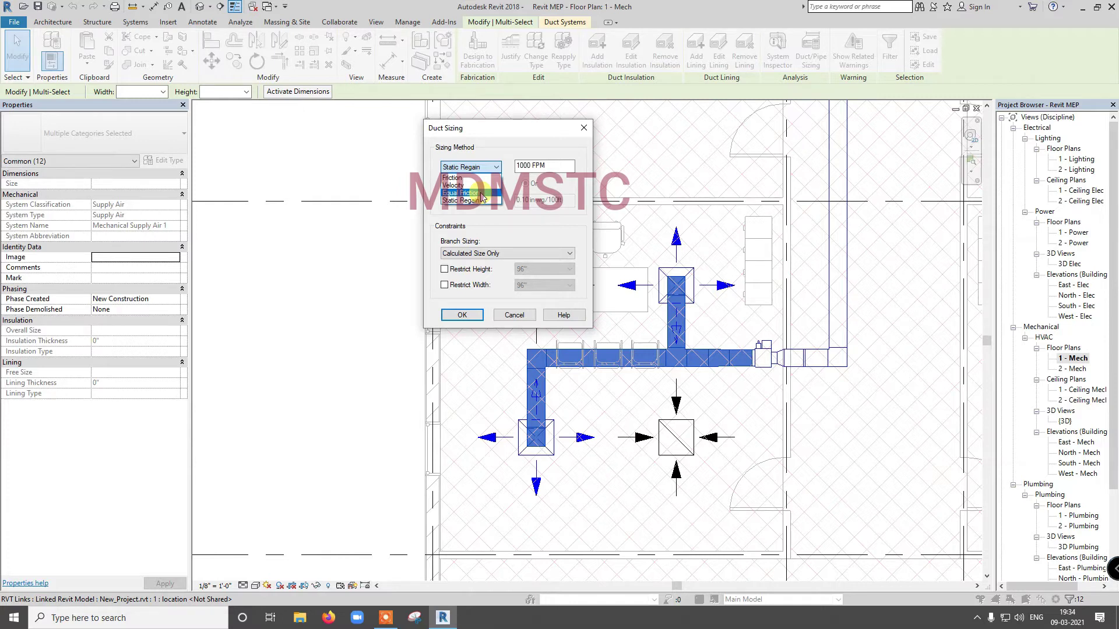
click(471, 179)
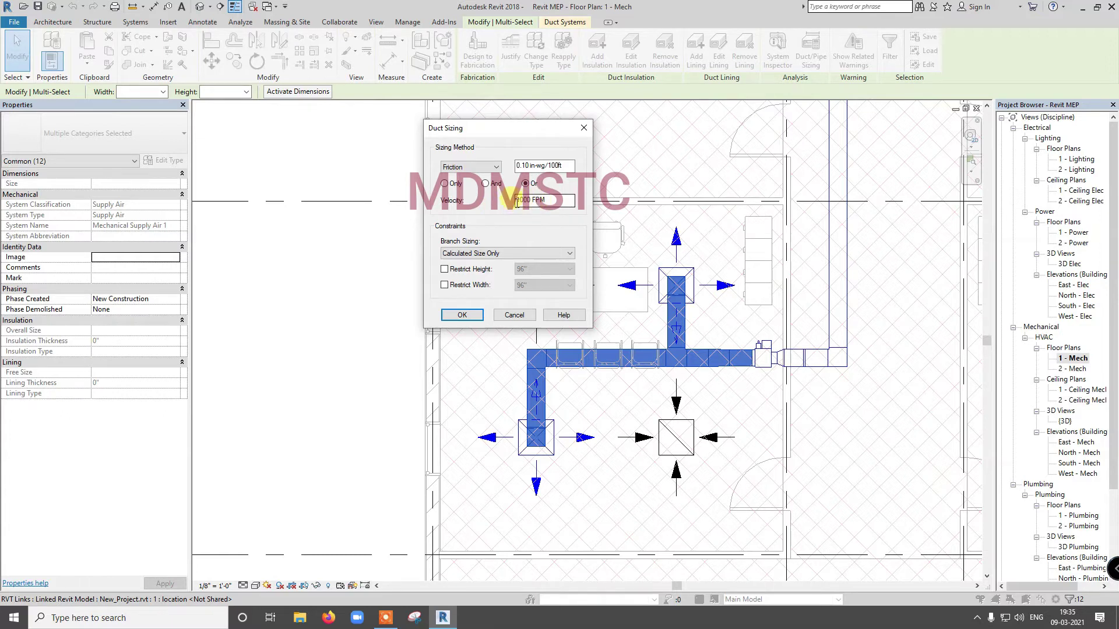
click(457, 187)
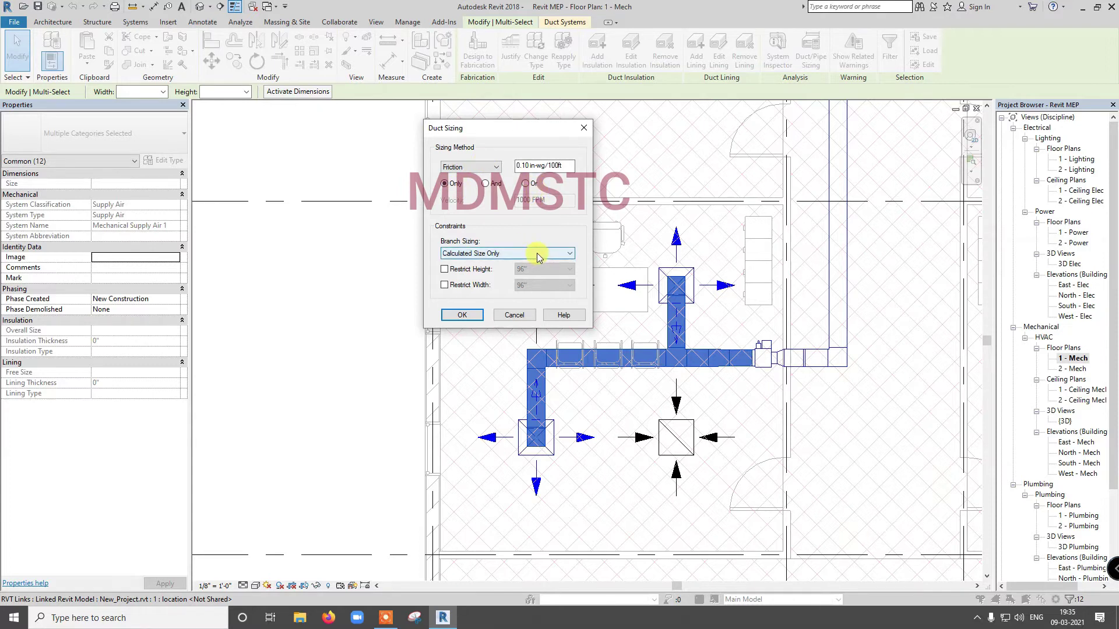
click(537, 255)
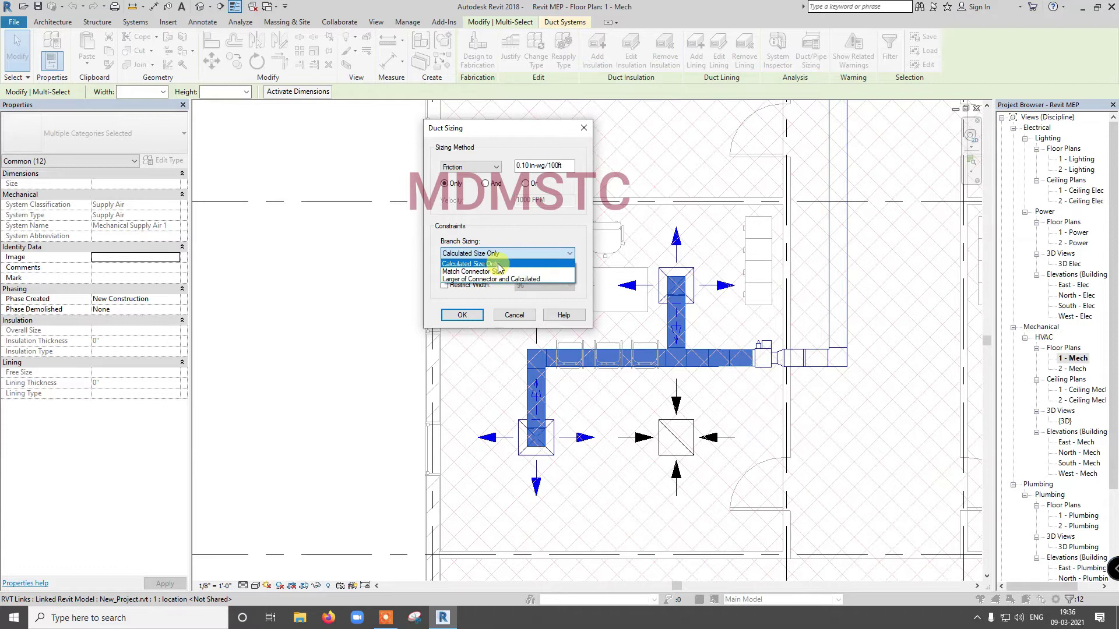
click(496, 264)
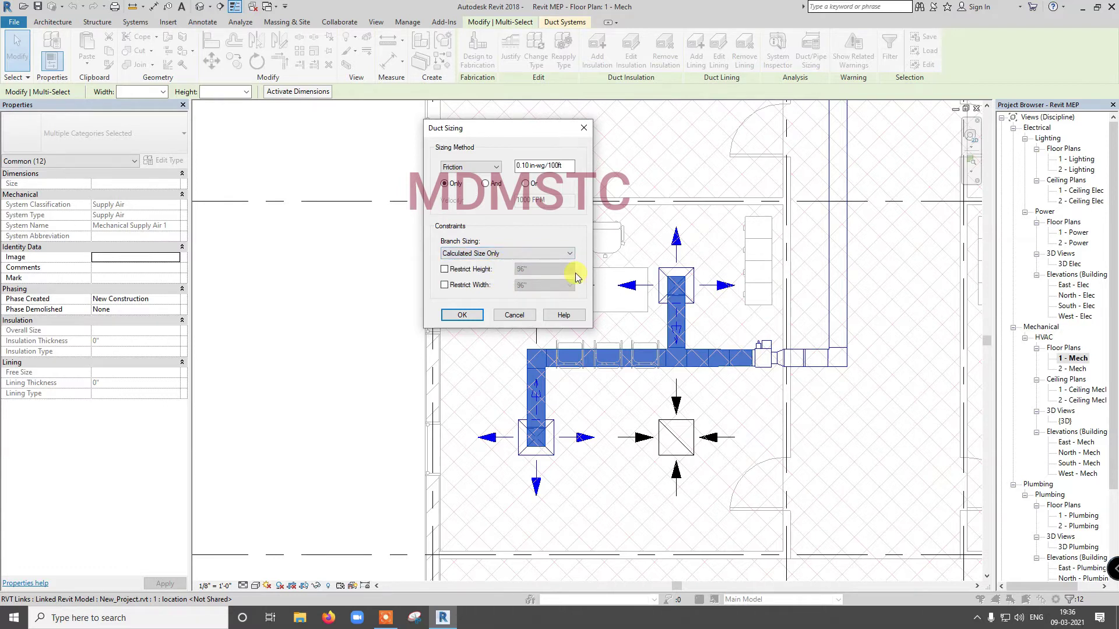
Try to size the selected ducts and fittings with the height restricted to 10", and cancel the operation
click(479, 271)
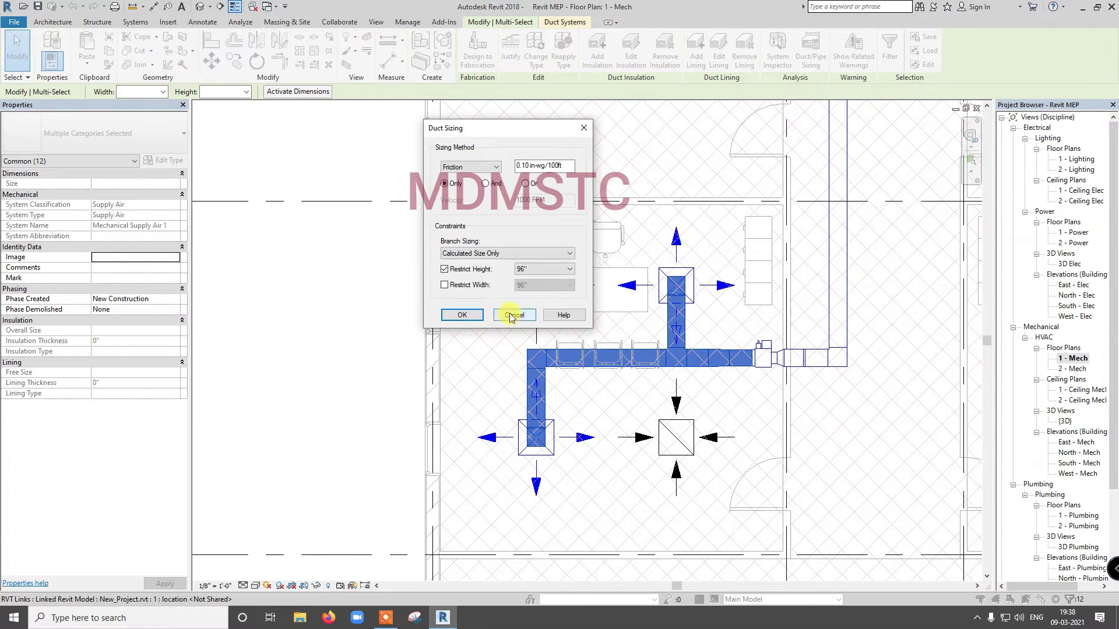
click(550, 271)
scroll(532, 345, up, 5)
scroll(532, 345, up, 5)
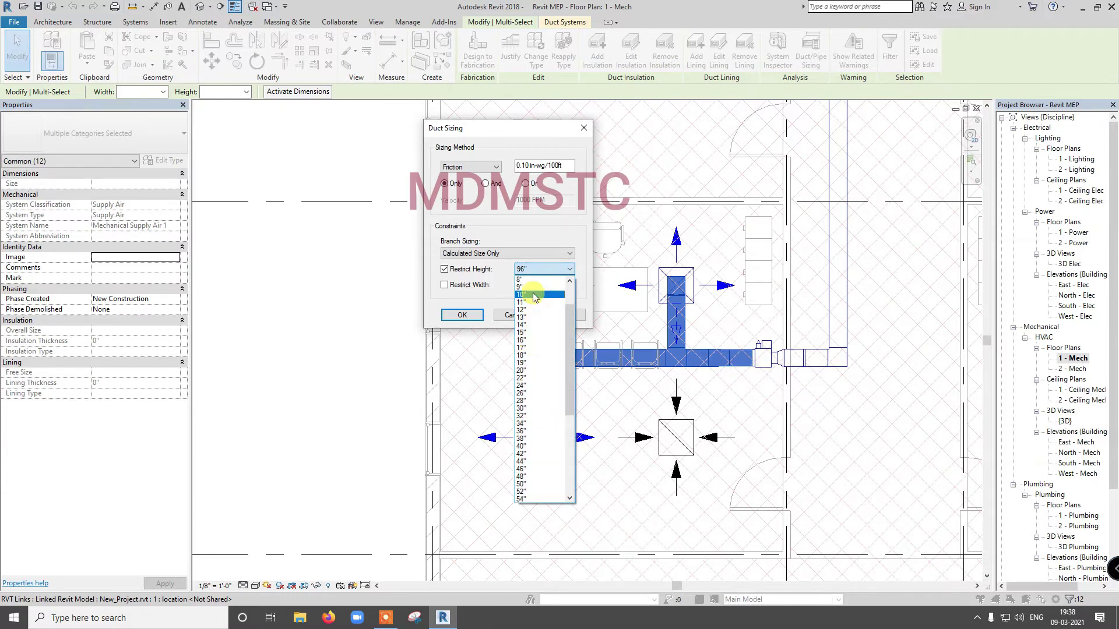
click(535, 295)
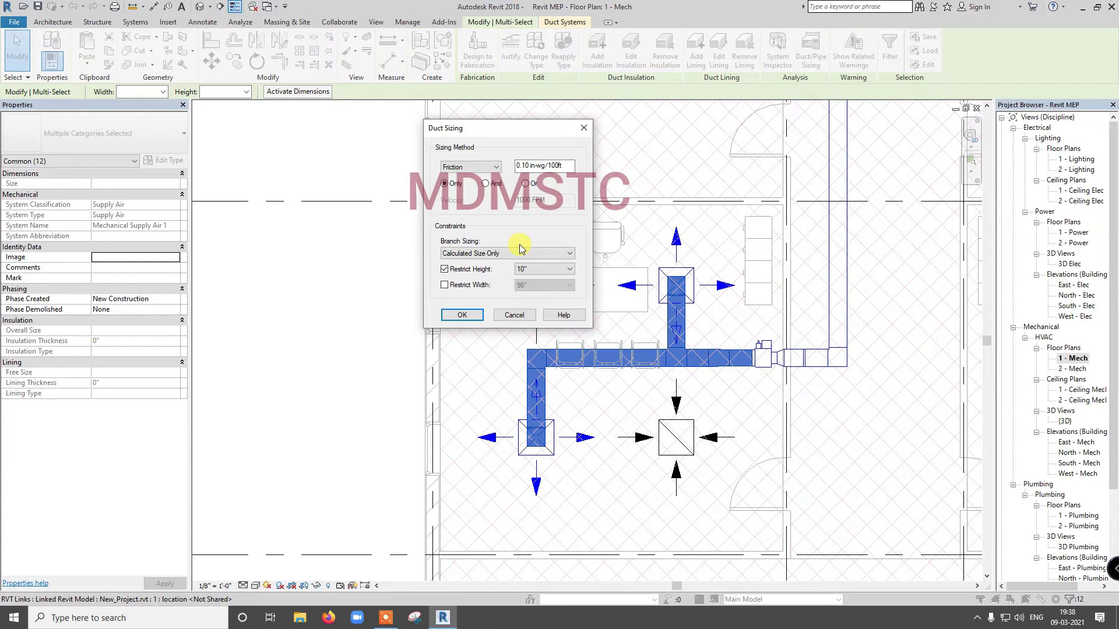
click(467, 315)
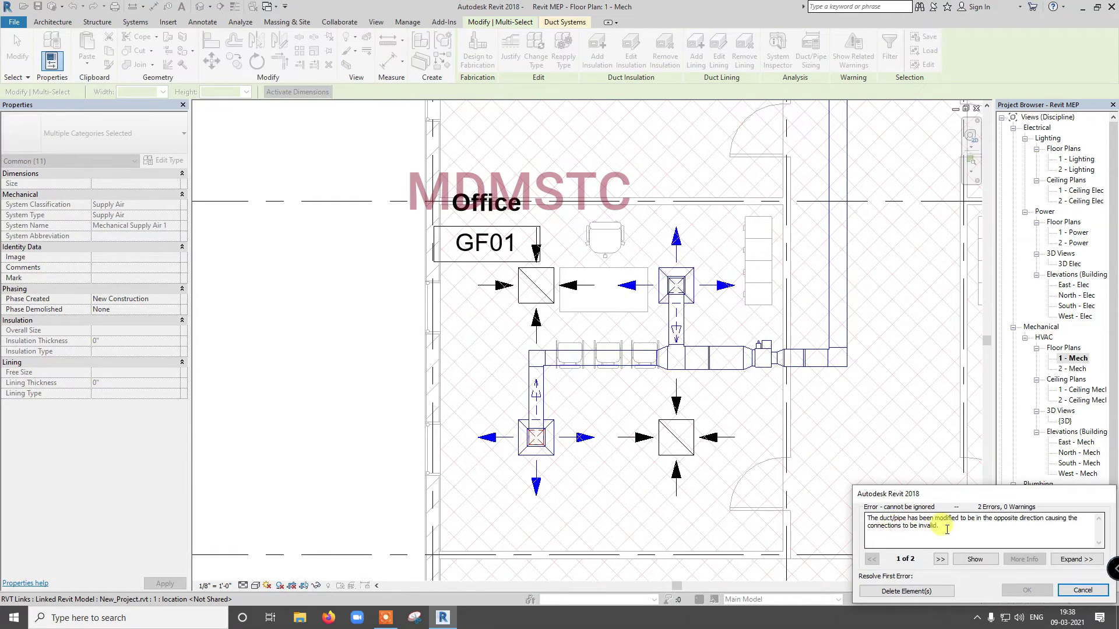
click(1072, 592)
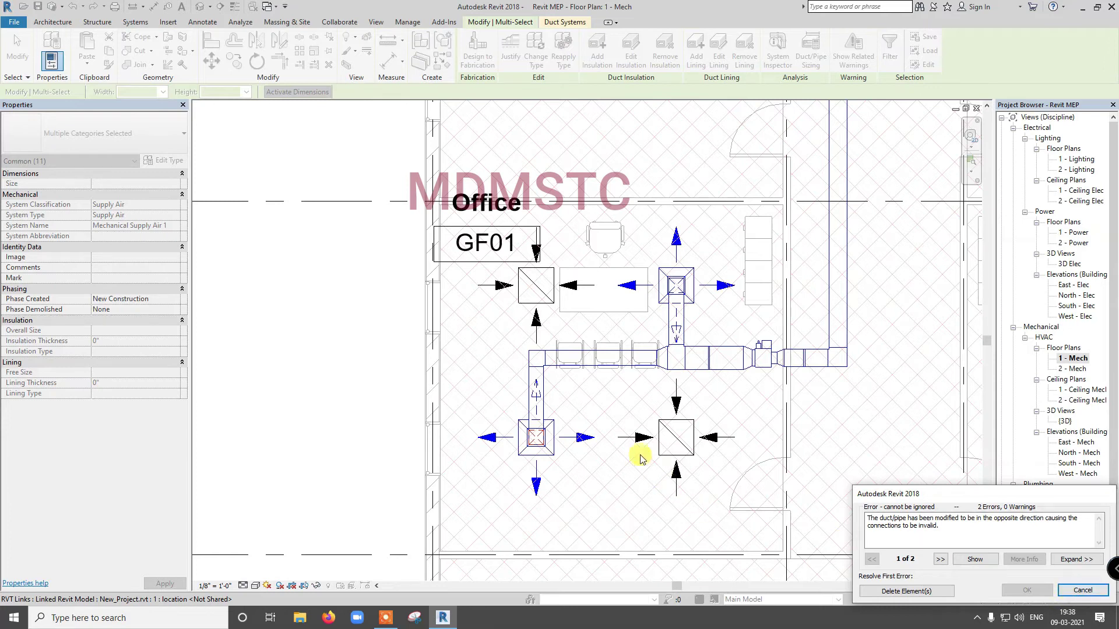
Inspect the duct connection at the southwest supply diffuser and cancel the failed sizing operation
scroll(566, 404, up, 2)
scroll(556, 411, up, 1)
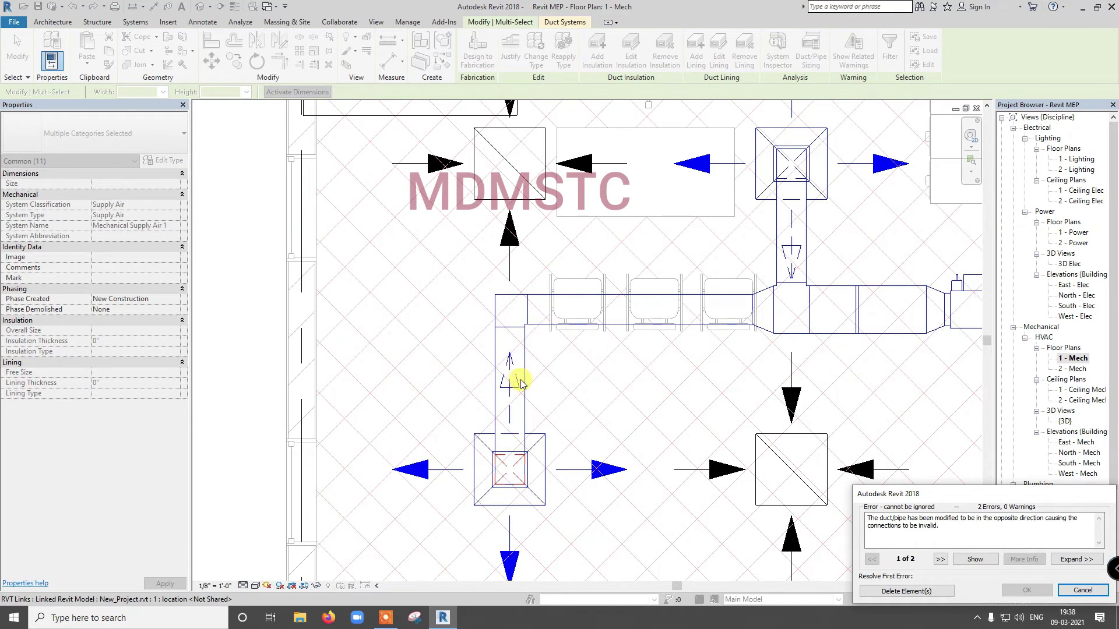
click(1082, 590)
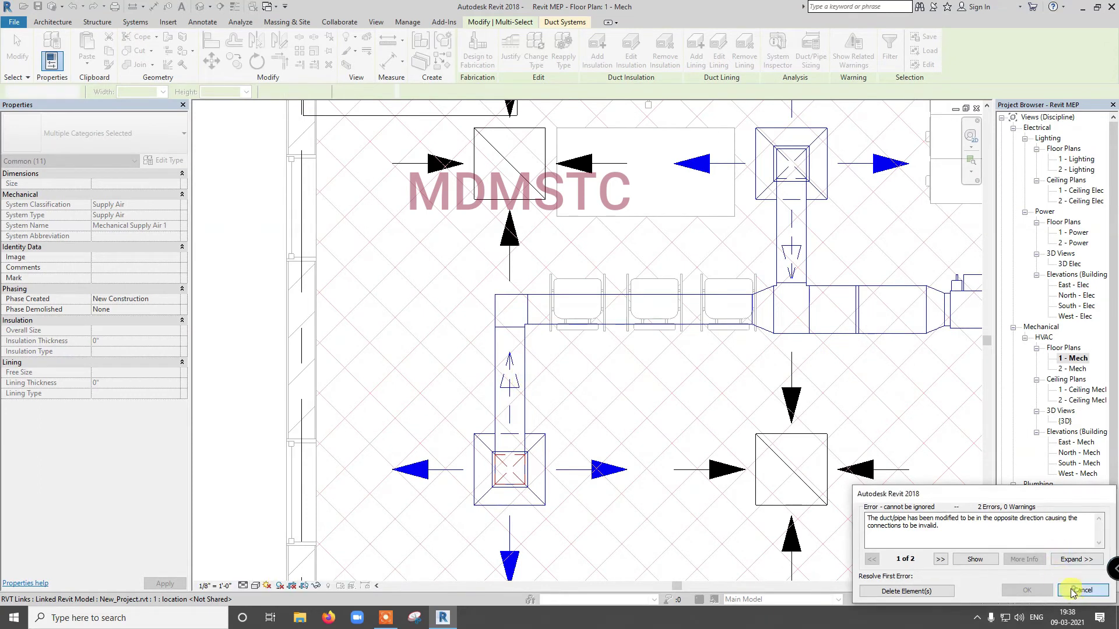
Try sizing only the duct running north from the southwest supply diffuser in GF01 with Duct/Pipe Sizing
scroll(651, 479, down, 2)
scroll(562, 419, up, 3)
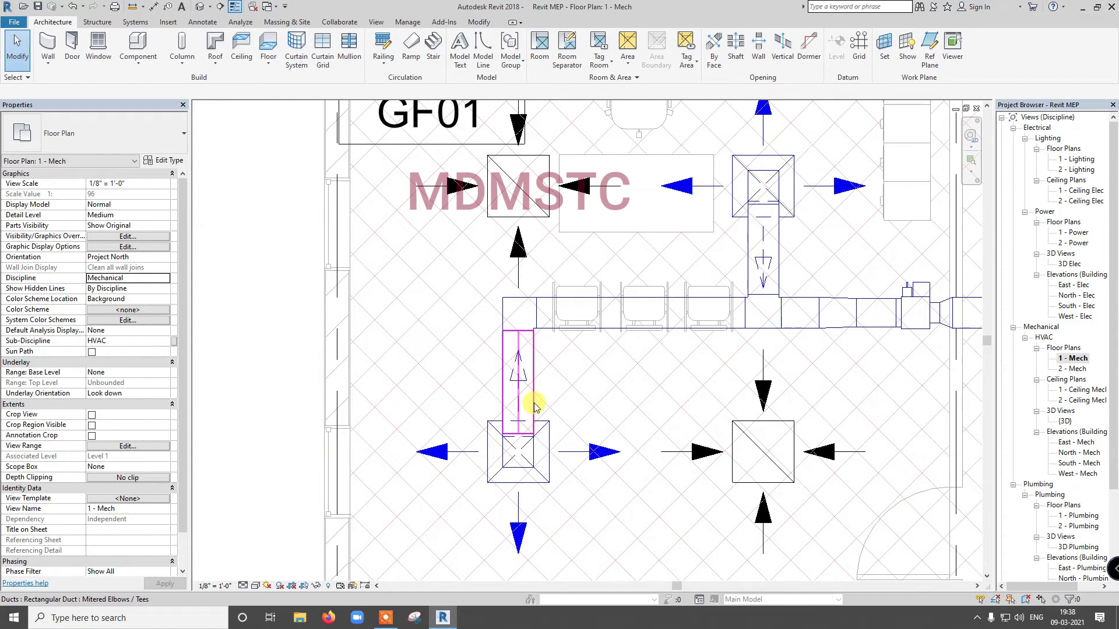
click(536, 406)
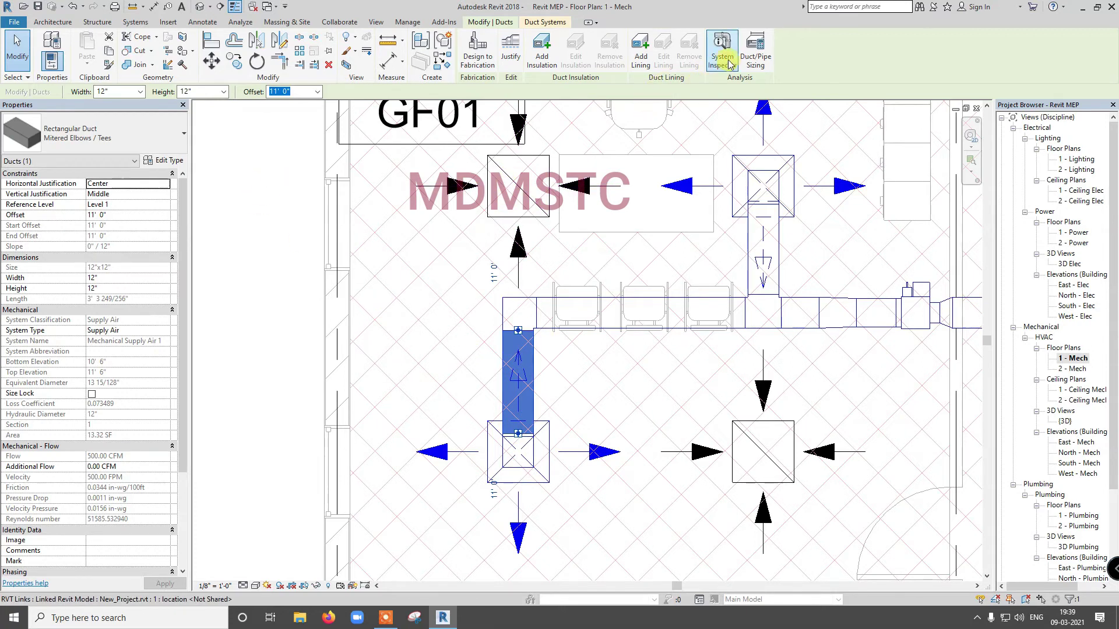
click(752, 64)
click(462, 315)
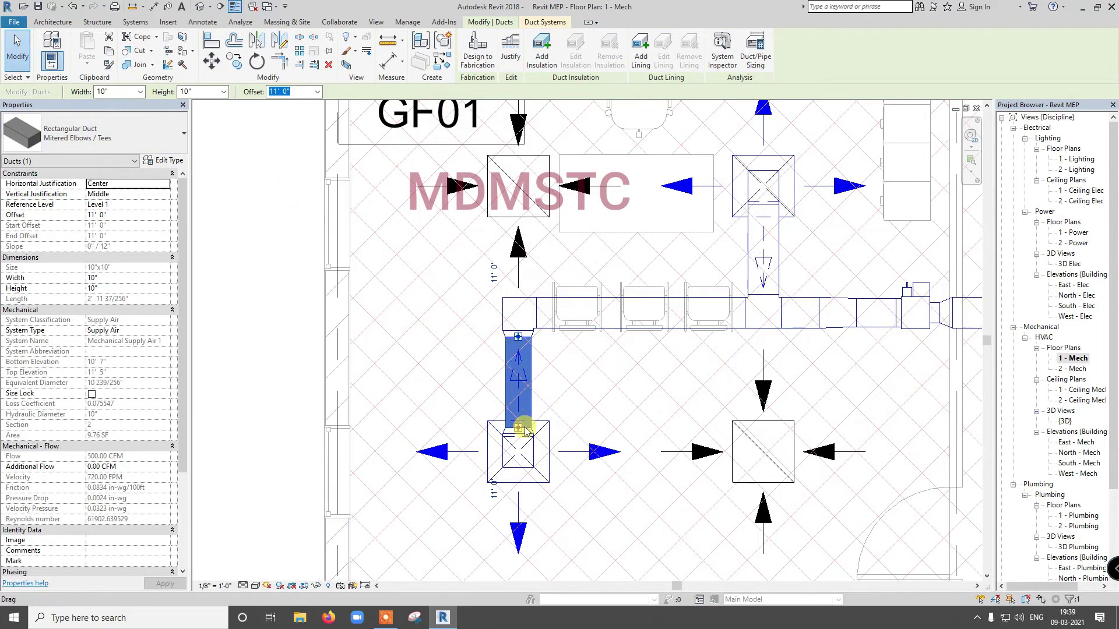
key(Escape)
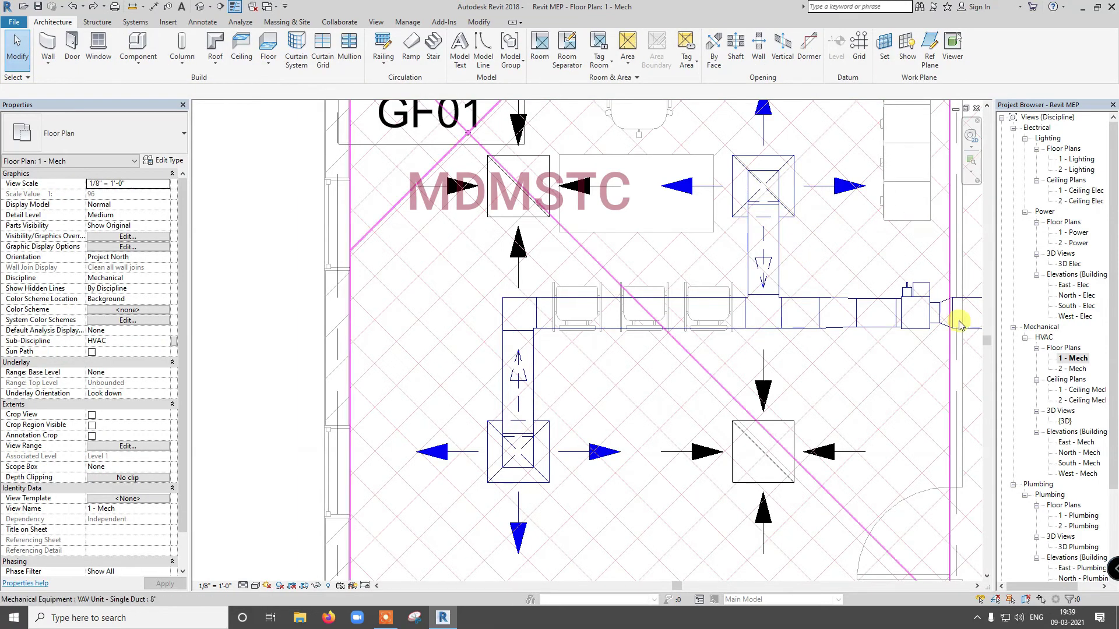
Examine the mitered elbow above the southwest supply diffuser and the diffuser's properties in the {3D} view
double_click(1064, 421)
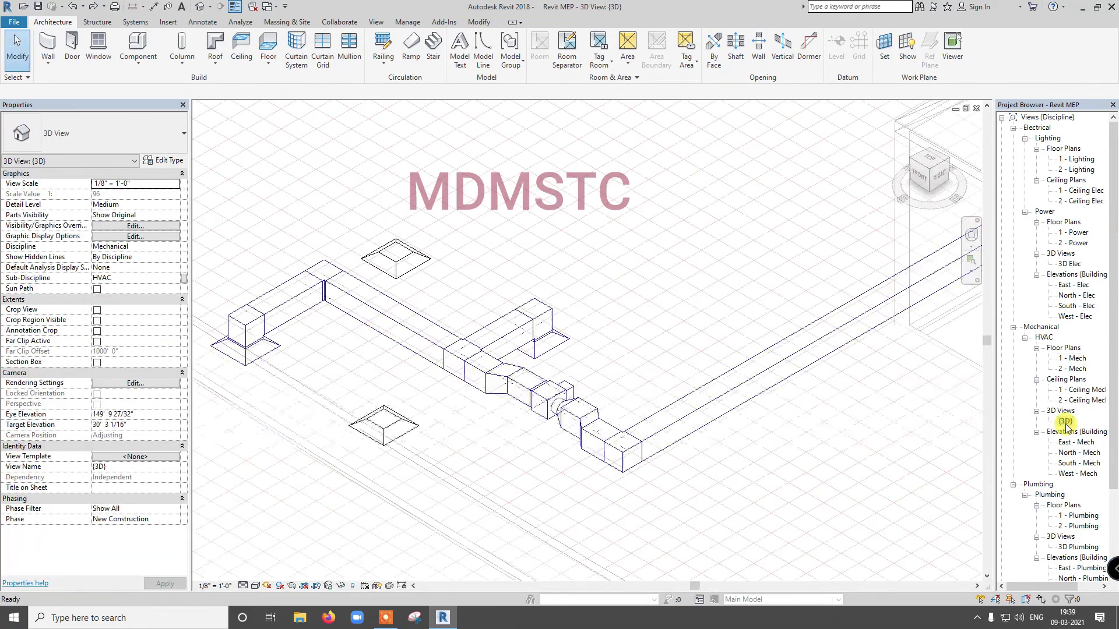
scroll(251, 323, up, 5)
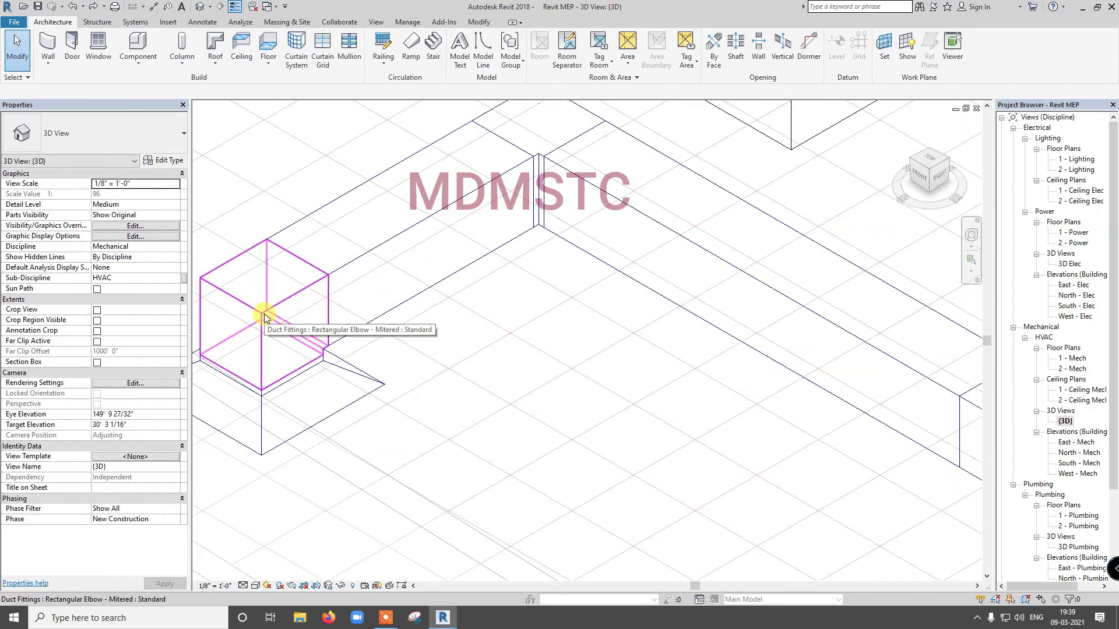
click(265, 417)
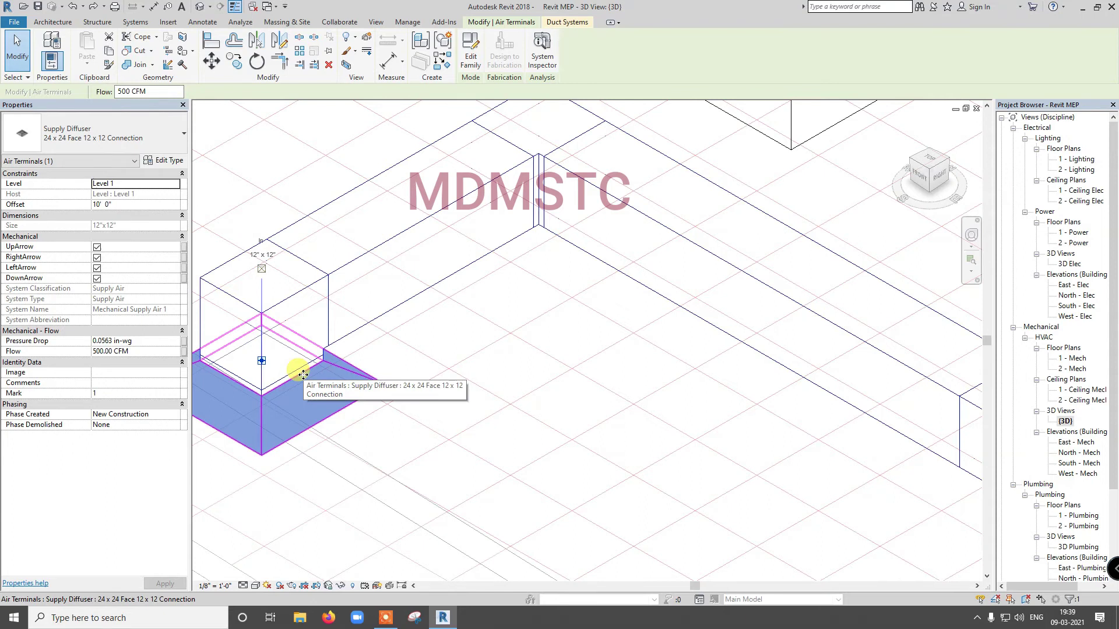
scroll(303, 375, down, 4)
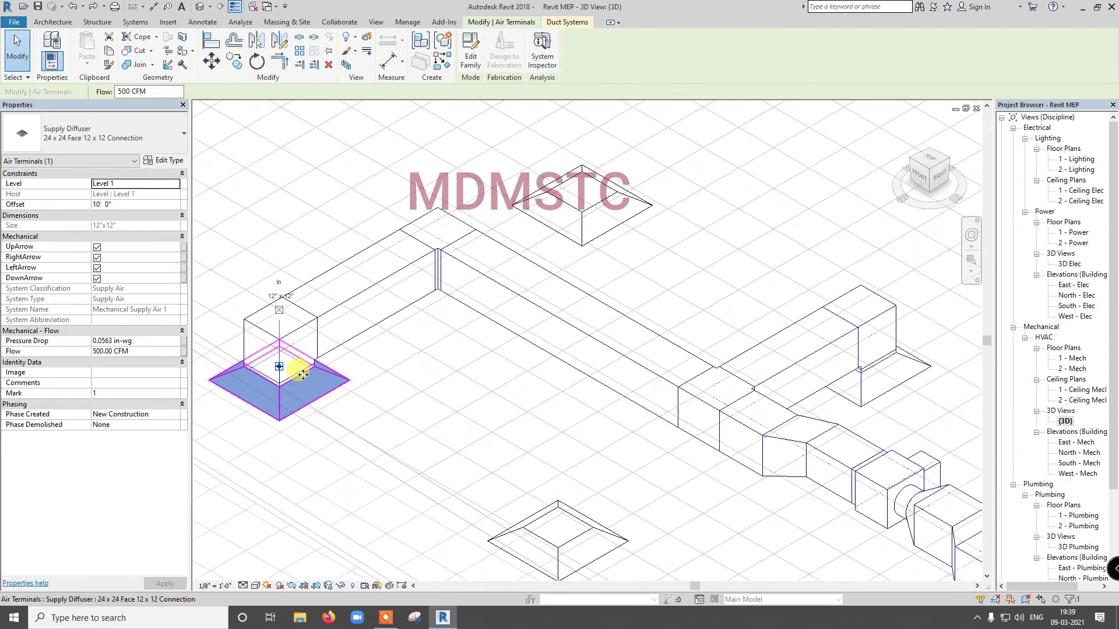
In the 1 - Mech plan, size the GF01 supply ducts and fittings, excluding the diffuser elbows, by Friction at 0.10 in-wg/100ft with height restricted to 10"
double_click(1076, 358)
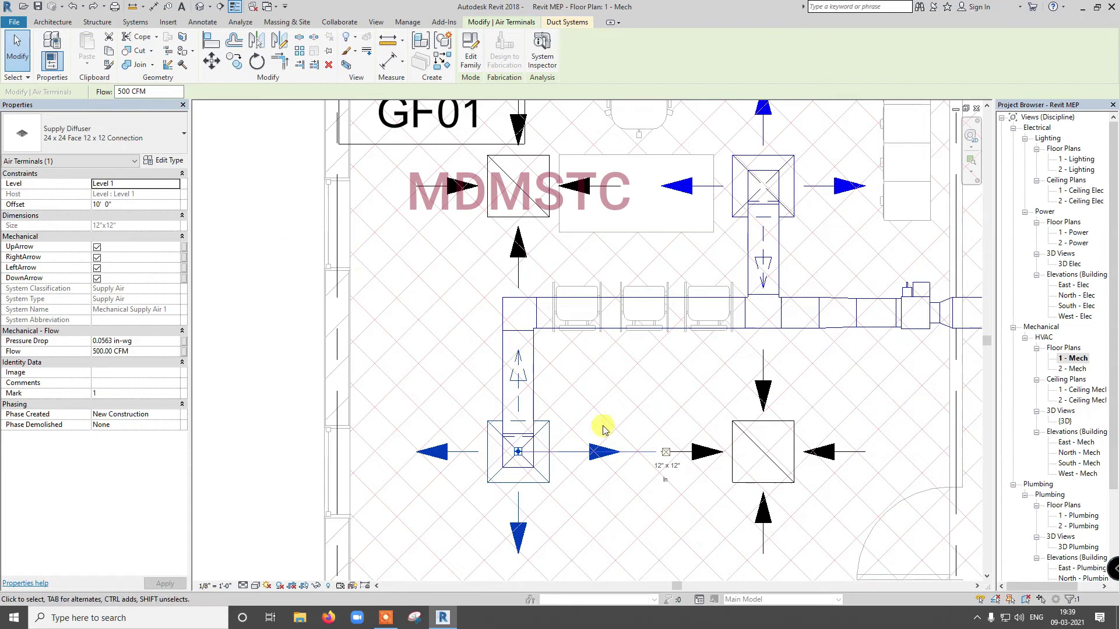
click(532, 387)
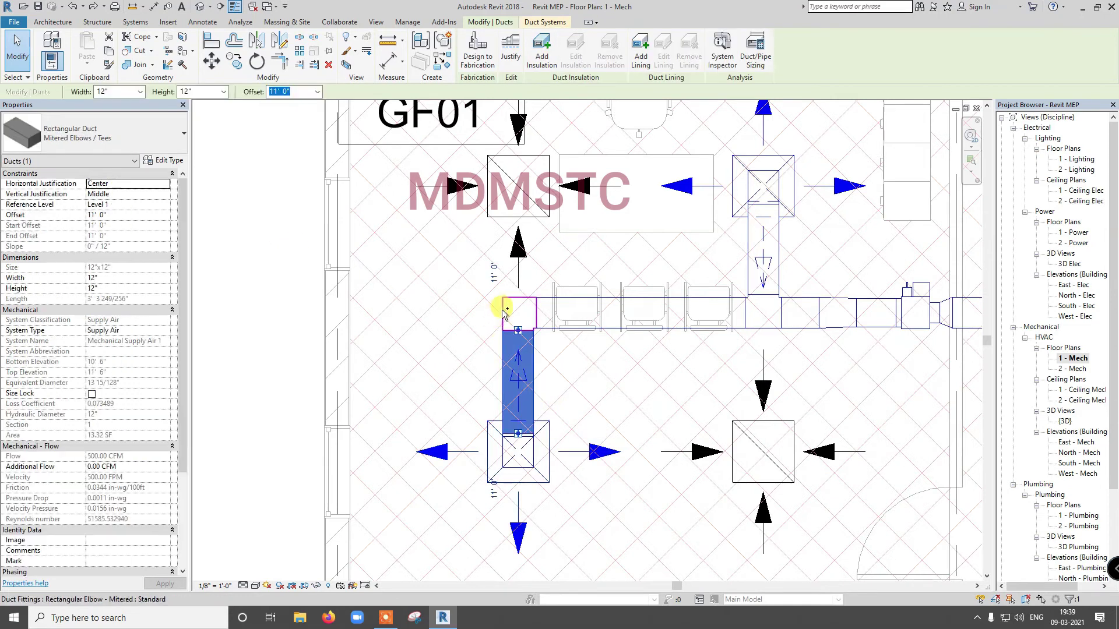
ctrl+click(504, 309)
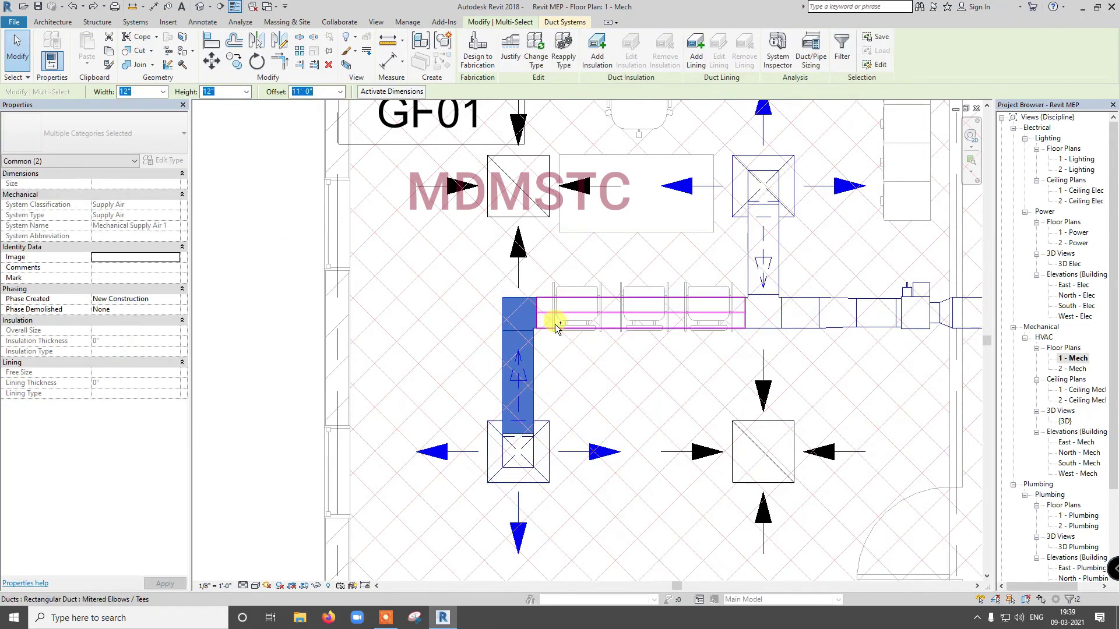
ctrl+click(555, 327)
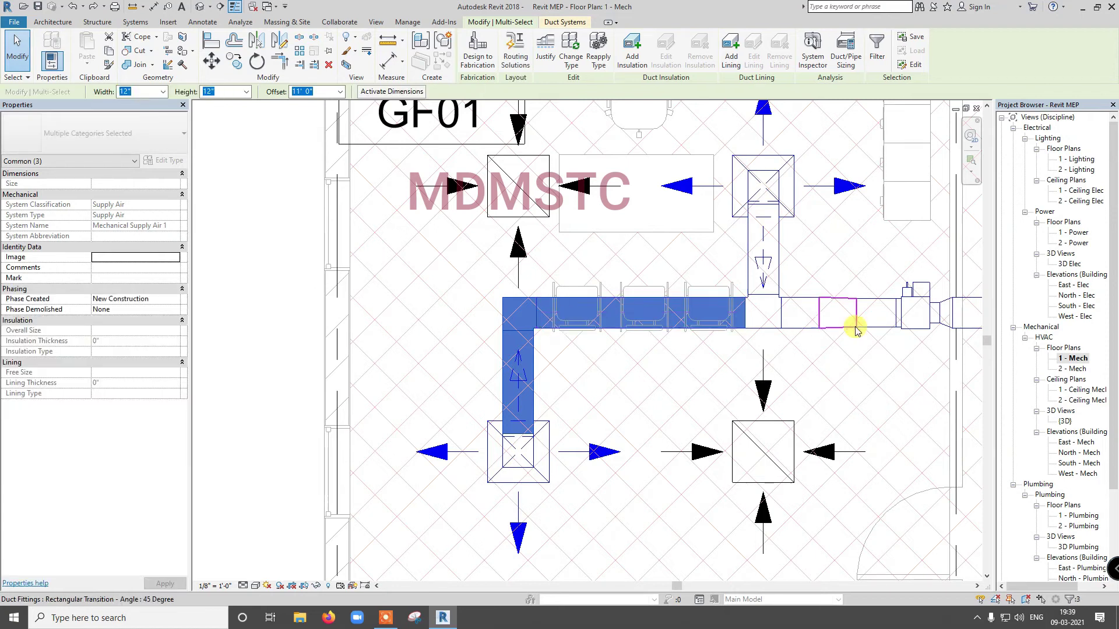
scroll(795, 332, up, 2)
scroll(763, 328, down, 1)
ctrl+click(764, 327)
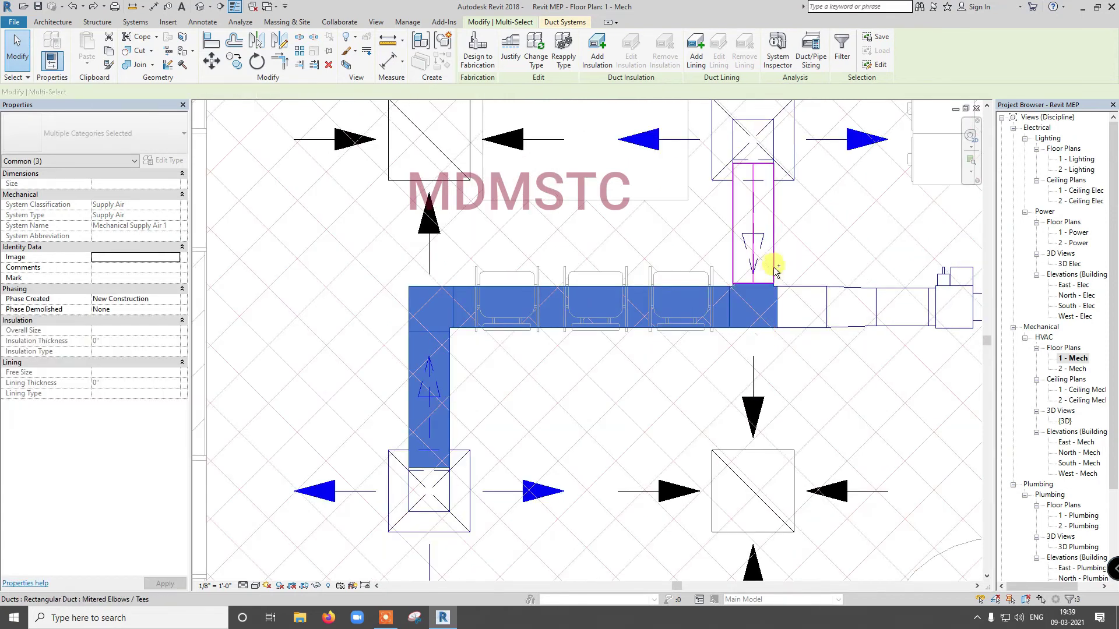
ctrl+click(777, 259)
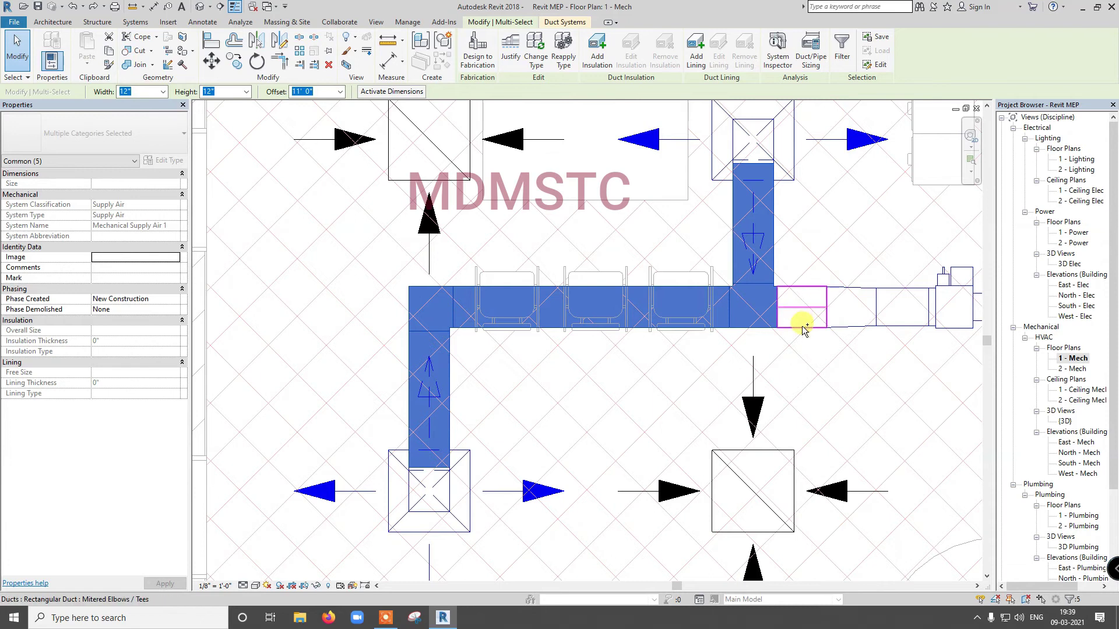
ctrl+click(803, 326)
ctrl+click(863, 324)
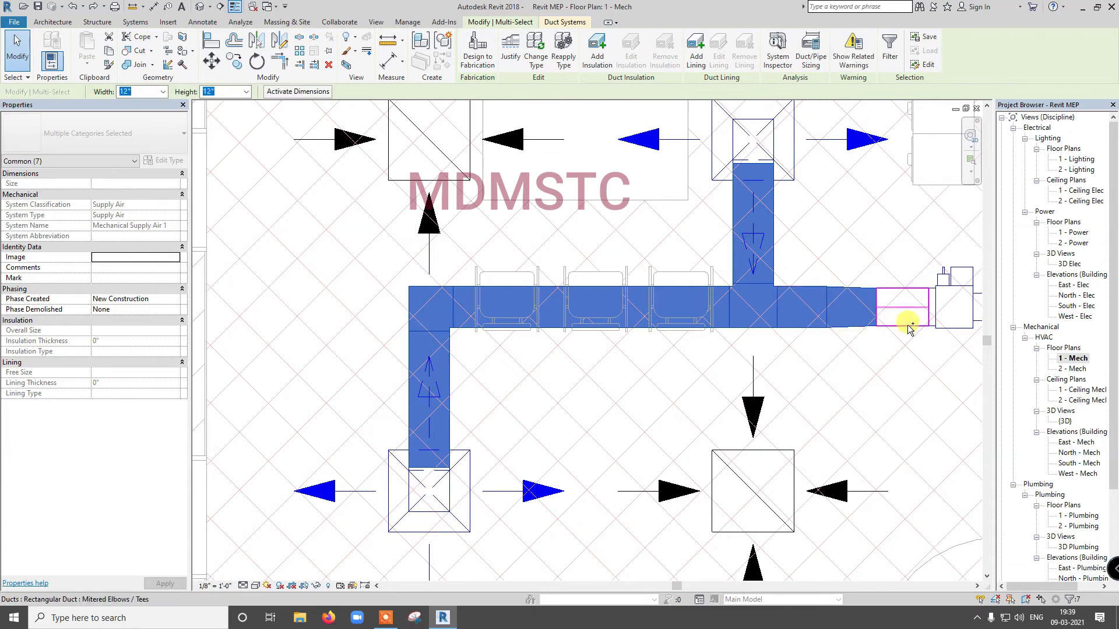
ctrl+click(911, 328)
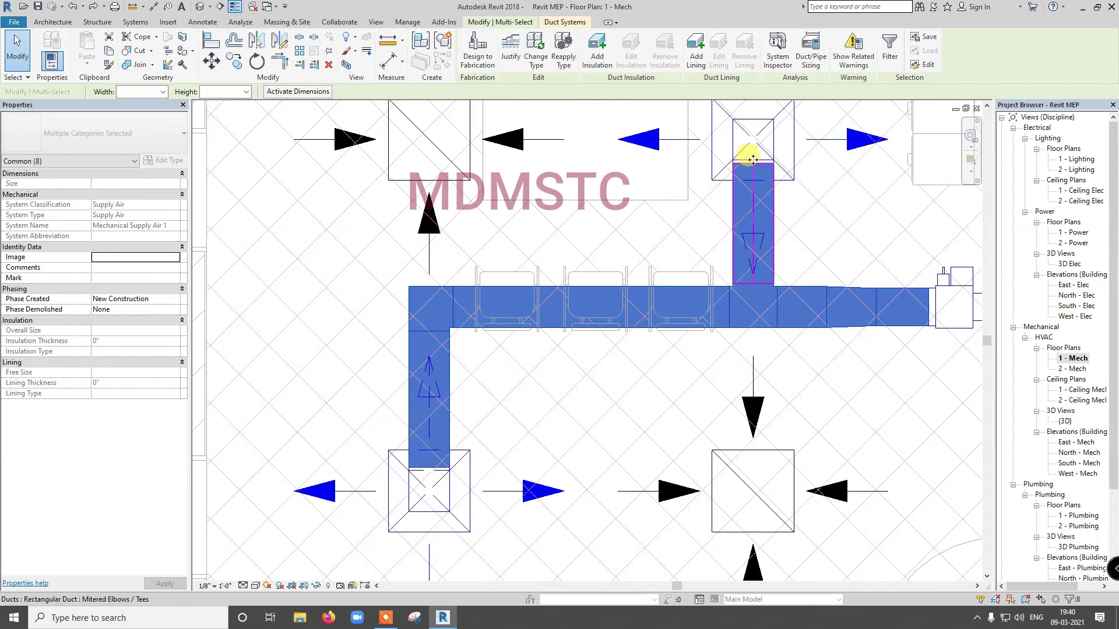
click(811, 55)
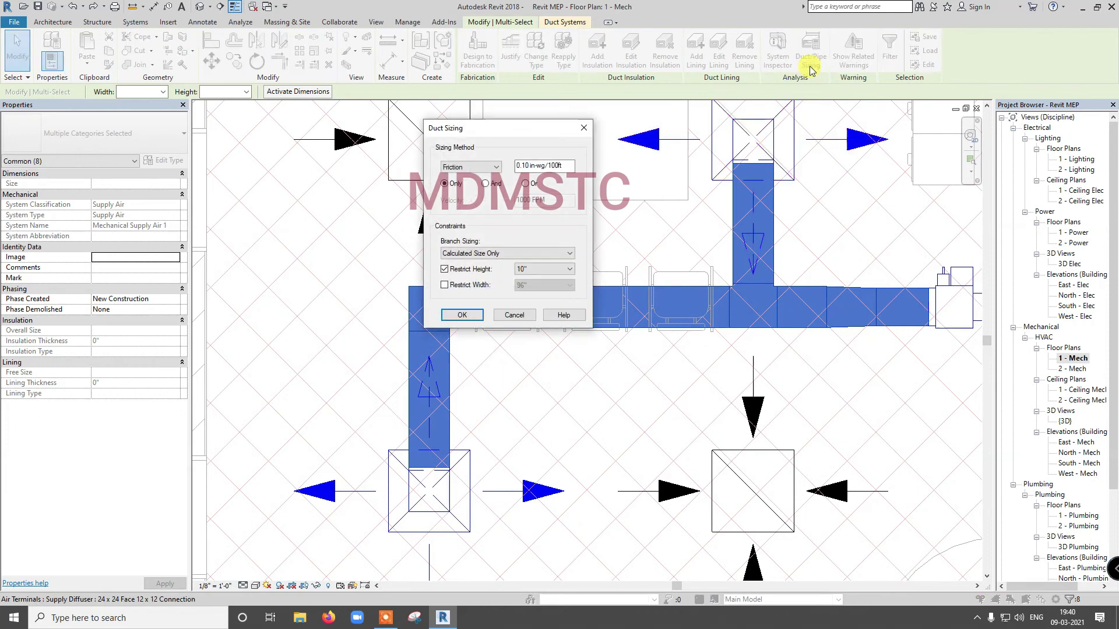
click(460, 314)
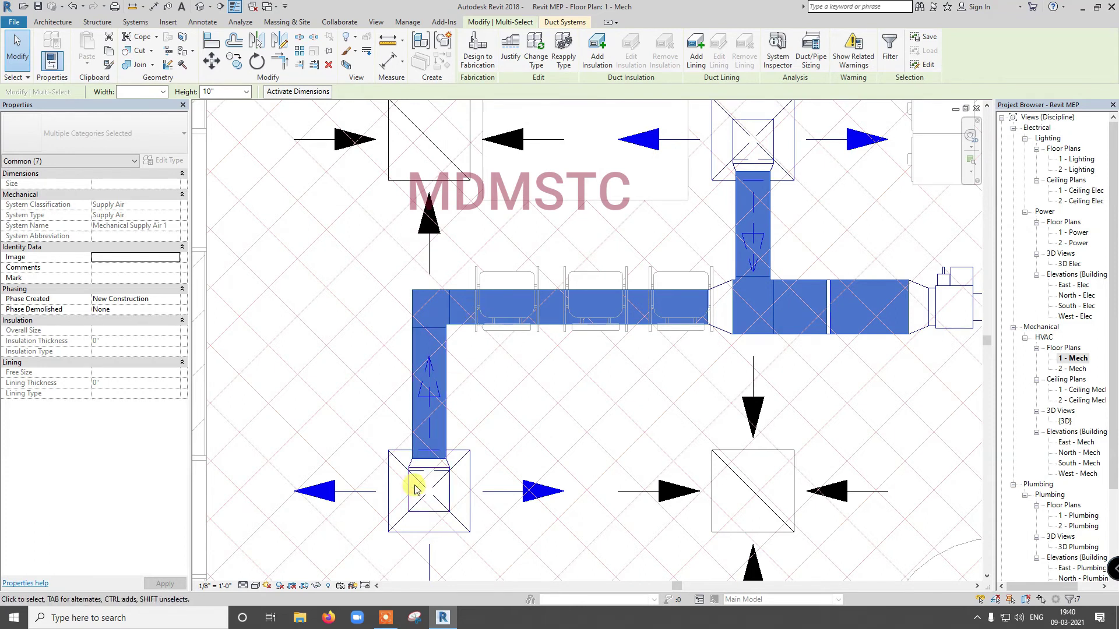
Examine the resized ducts and the transitions at the diffuser elbows in plan and in the {3D} view
scroll(417, 484, up, 3)
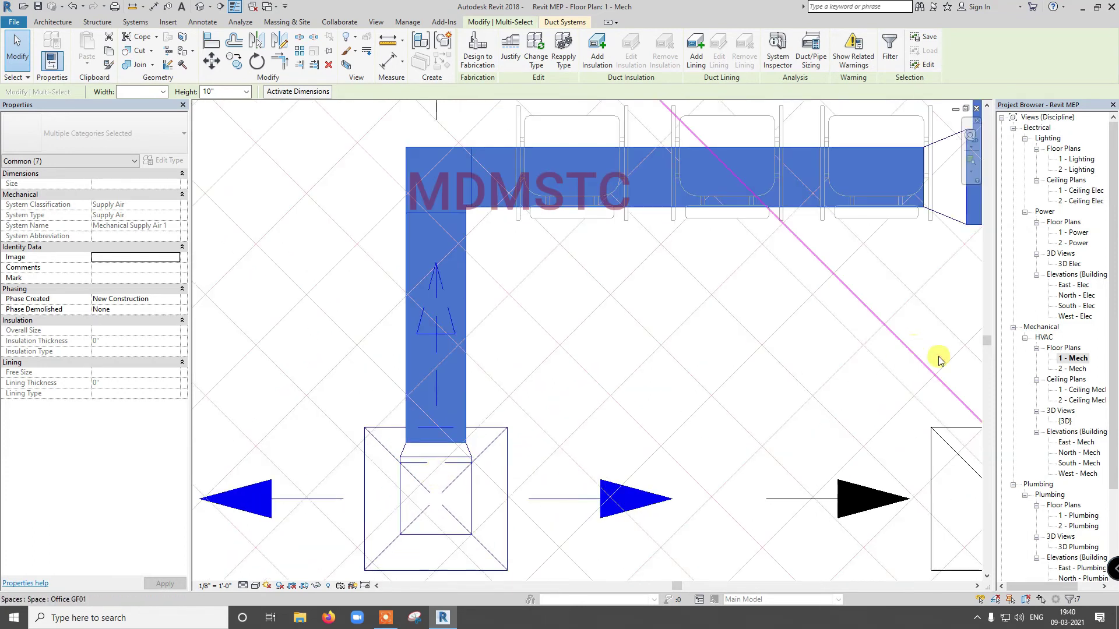
double_click(1065, 421)
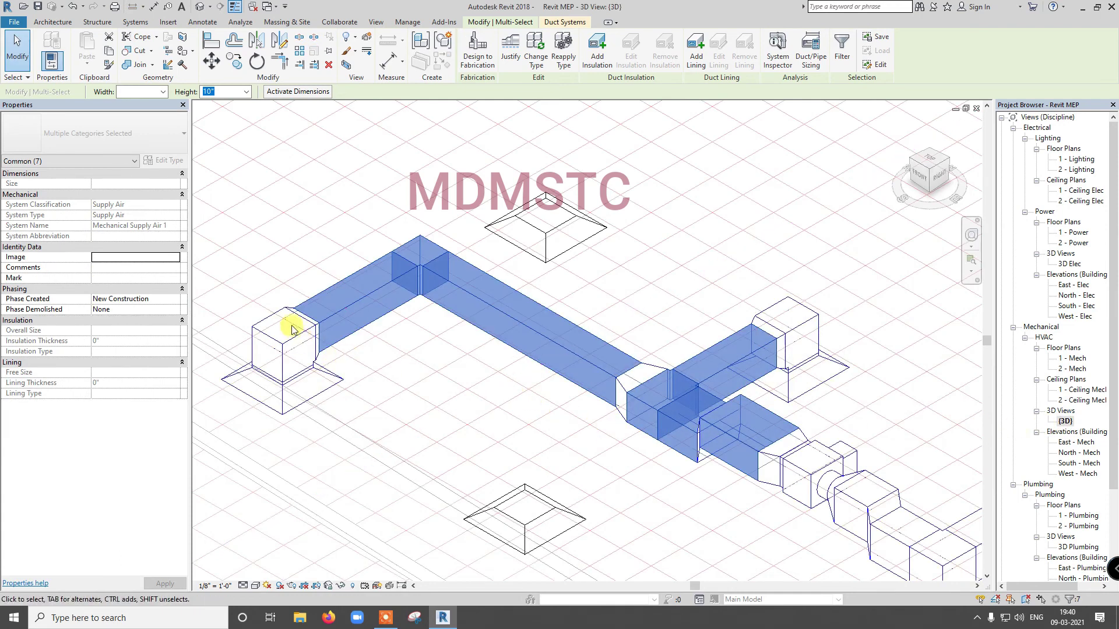
scroll(309, 320, up, 5)
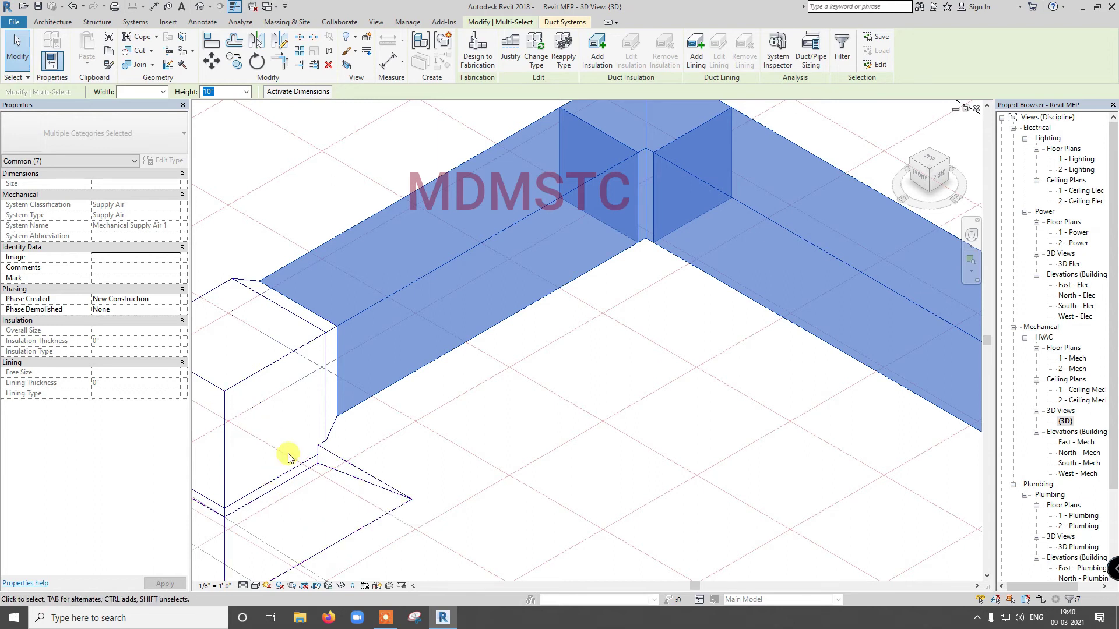
scroll(288, 455, down, 3)
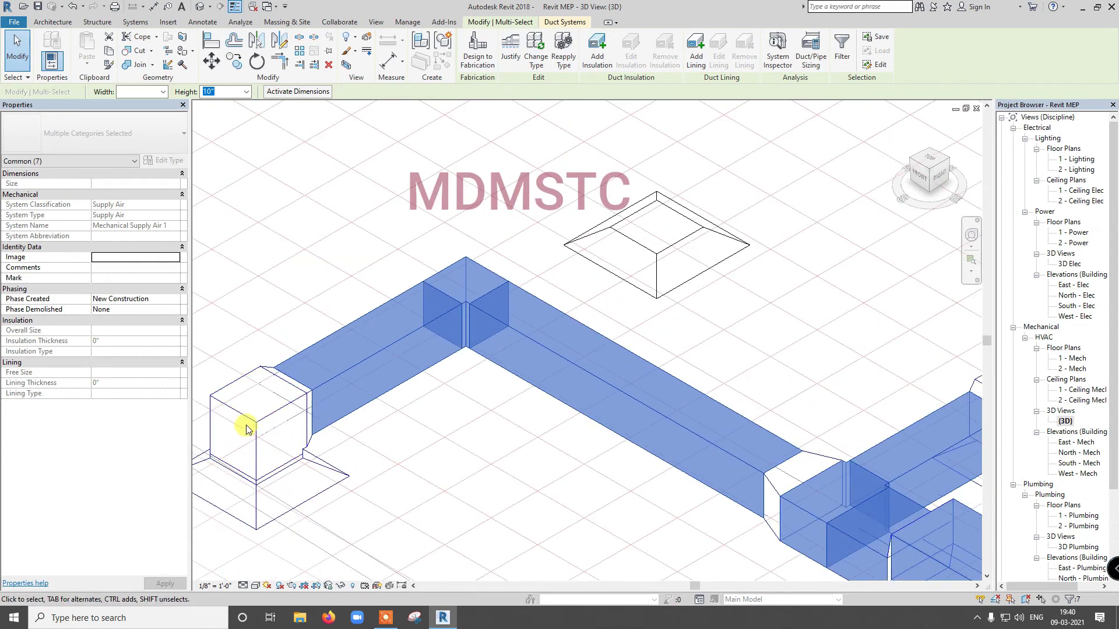
scroll(247, 429, down, 3)
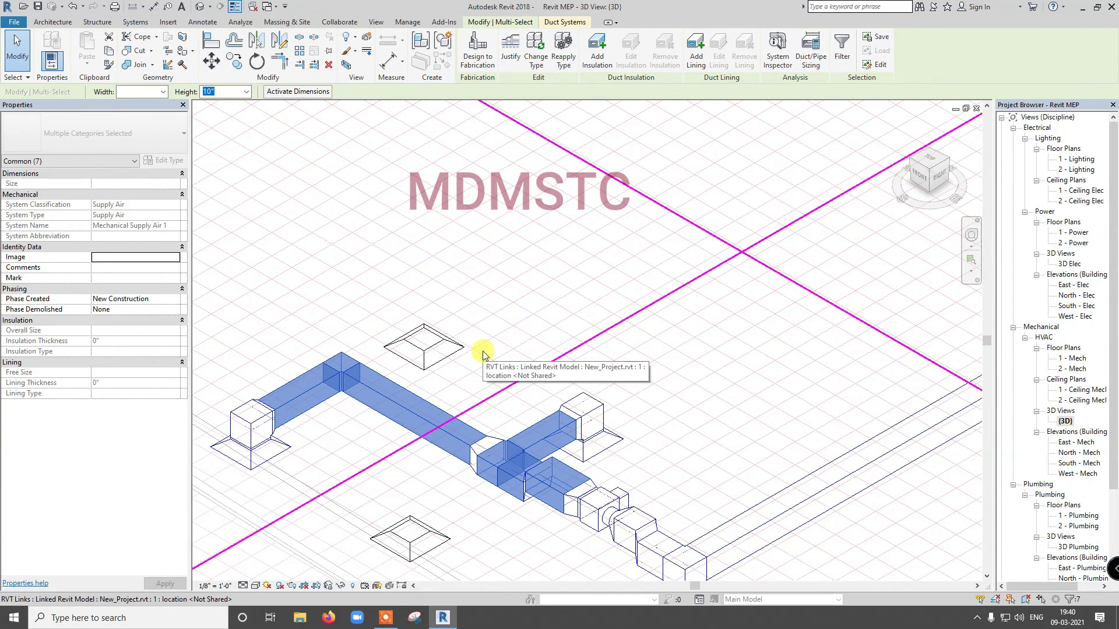
Return to the 1 - Mech plan and examine the southwest supply diffuser's flow and connection size alongside the resized ductwork
double_click(1078, 359)
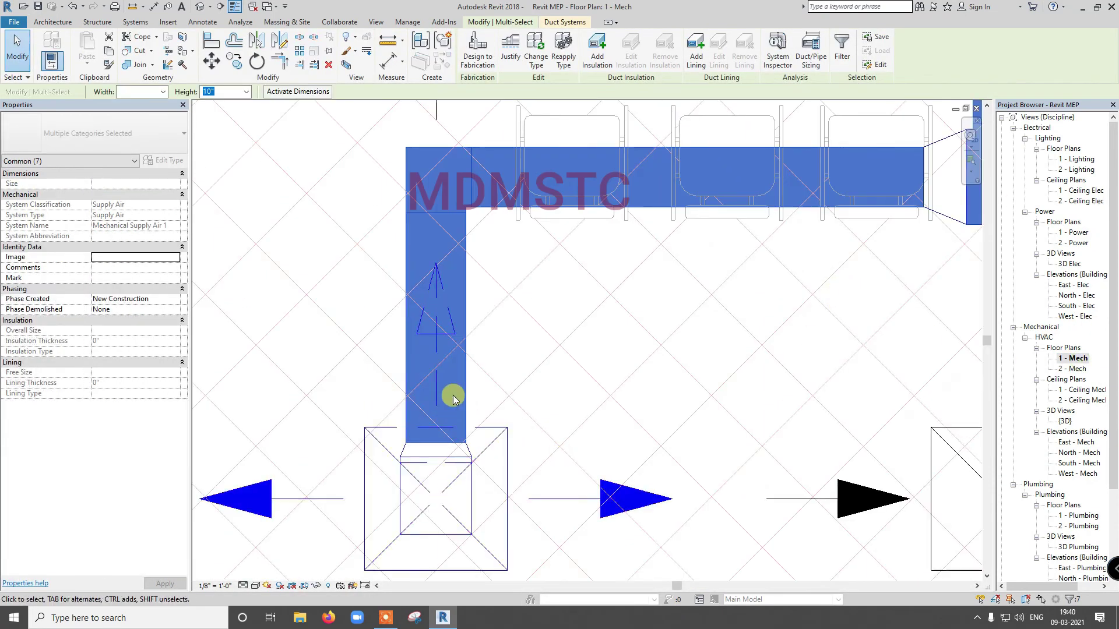
scroll(455, 398, down, 5)
scroll(462, 443, up, 5)
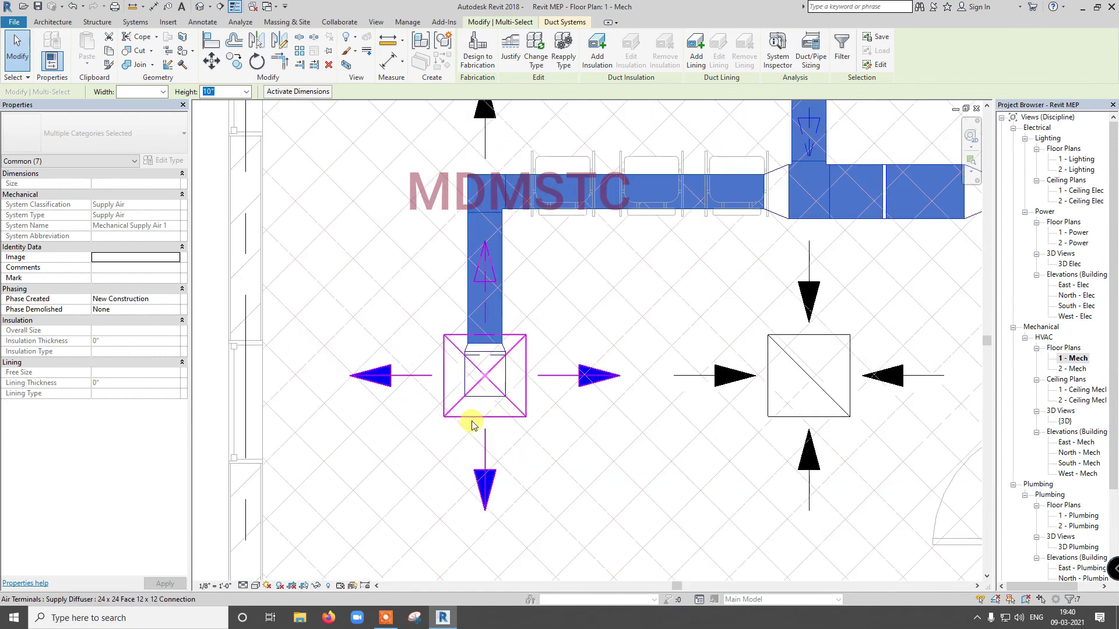
click(474, 424)
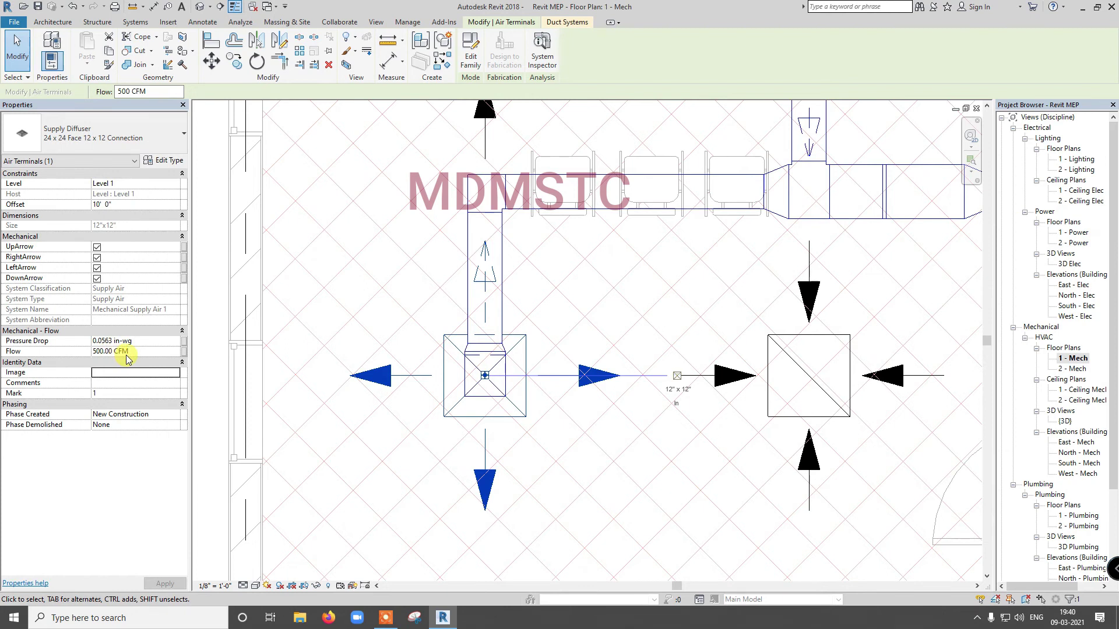
scroll(322, 335, down, 3)
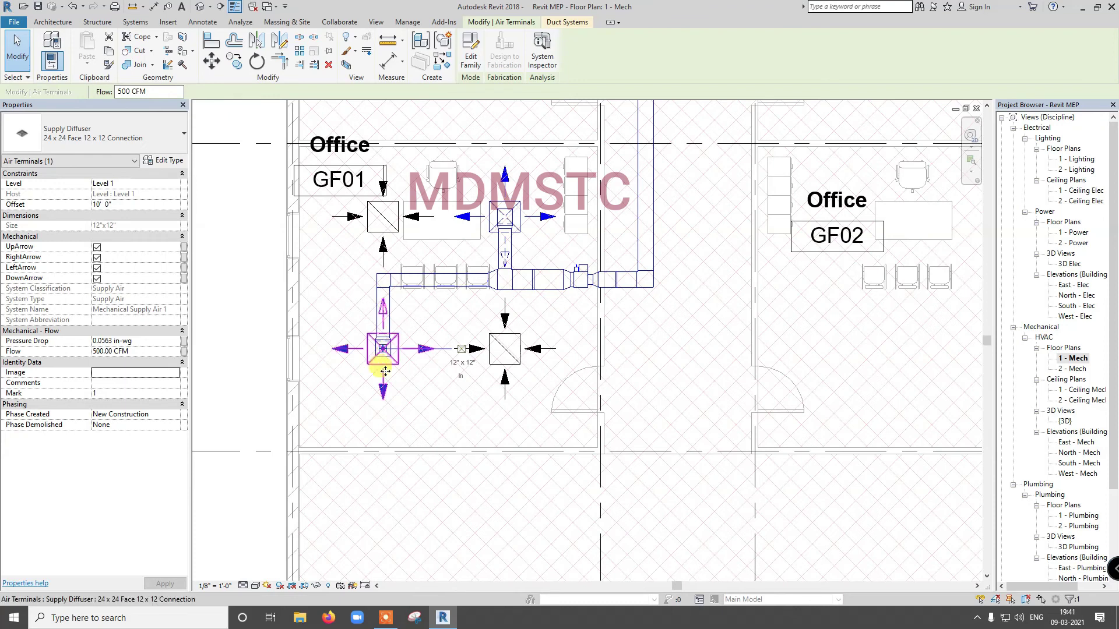
scroll(387, 367, up, 1)
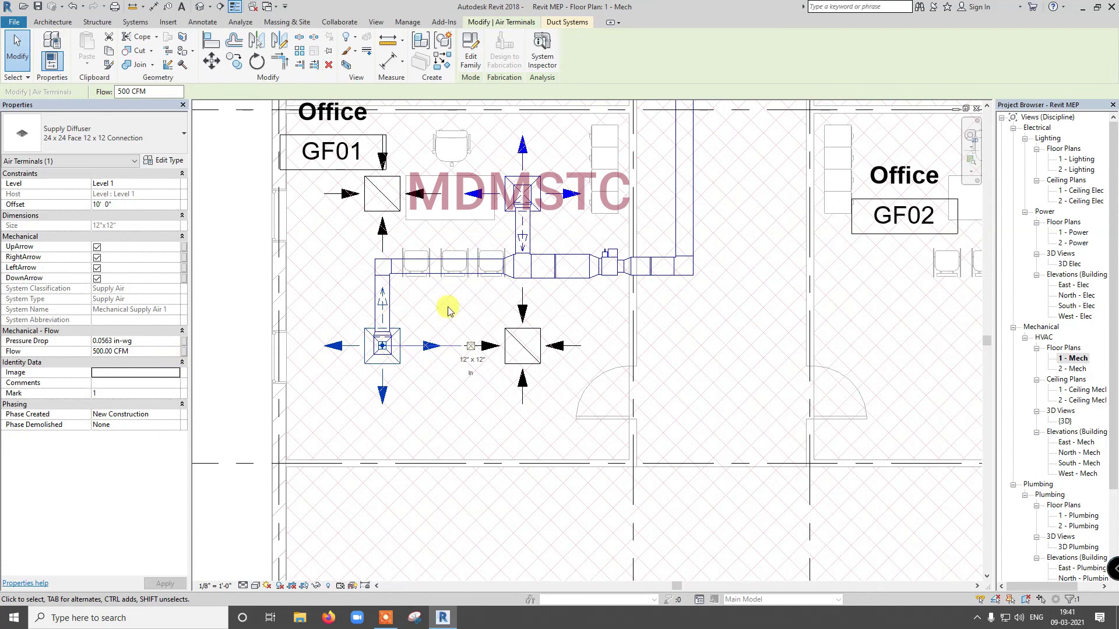
scroll(411, 310, down, 2)
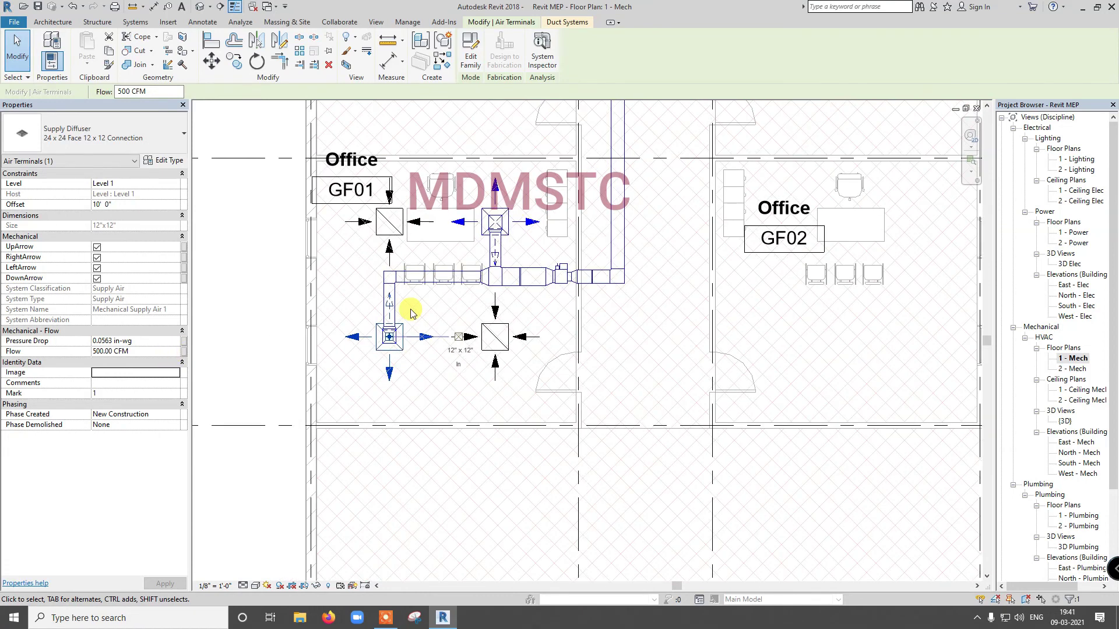